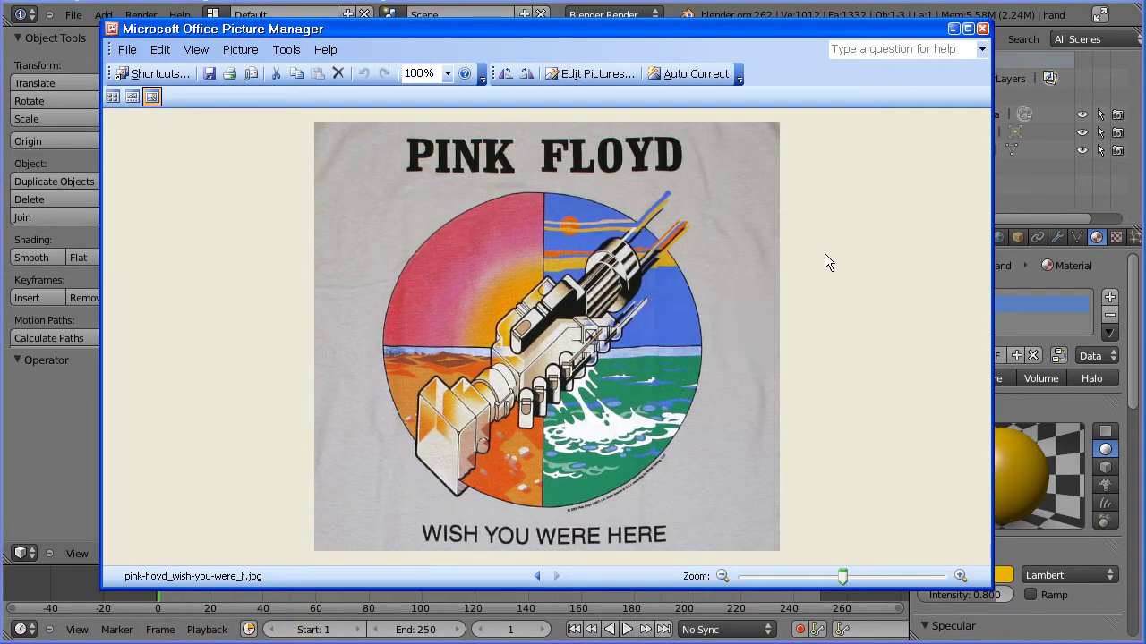
- Switch to Blender, start a new default scene and show it in quad view
click(1038, 178)
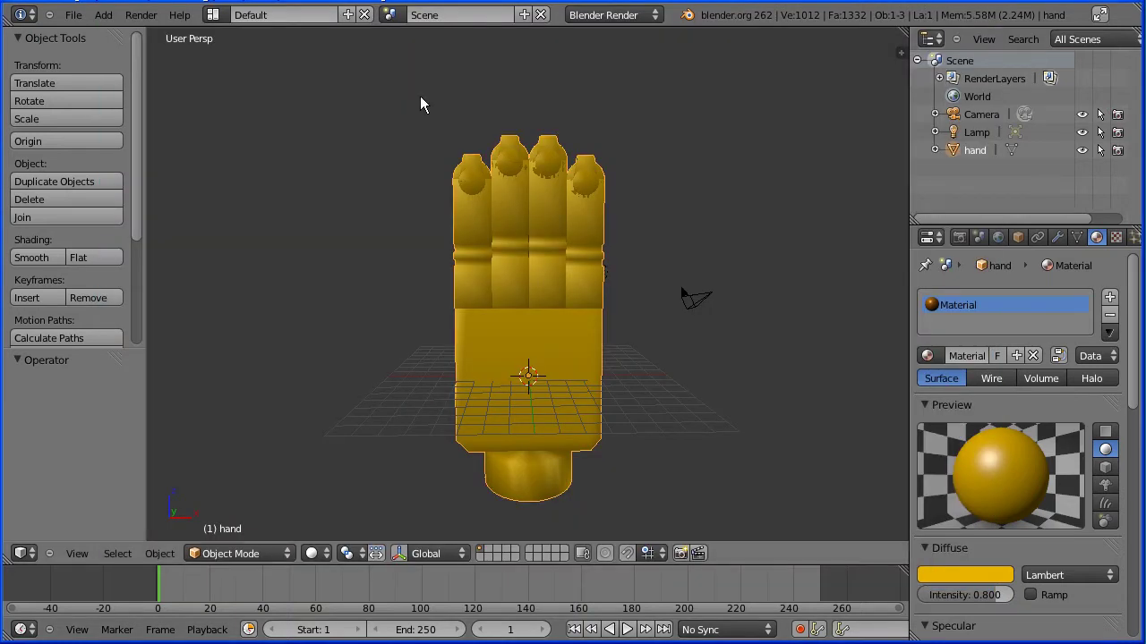
click(69, 15)
click(85, 31)
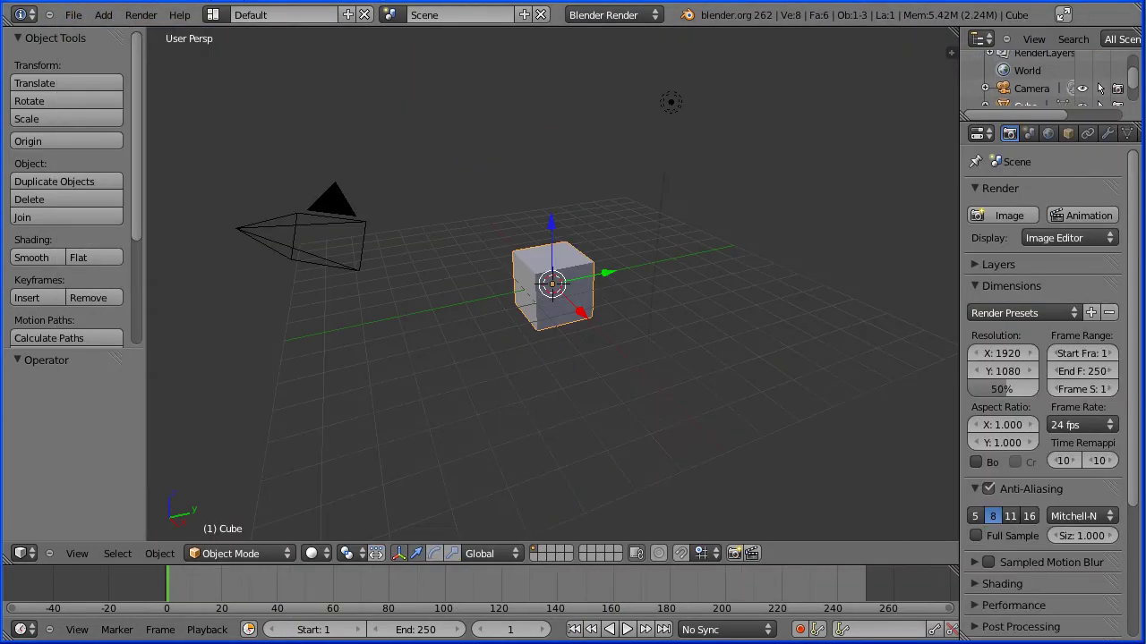
click(82, 555)
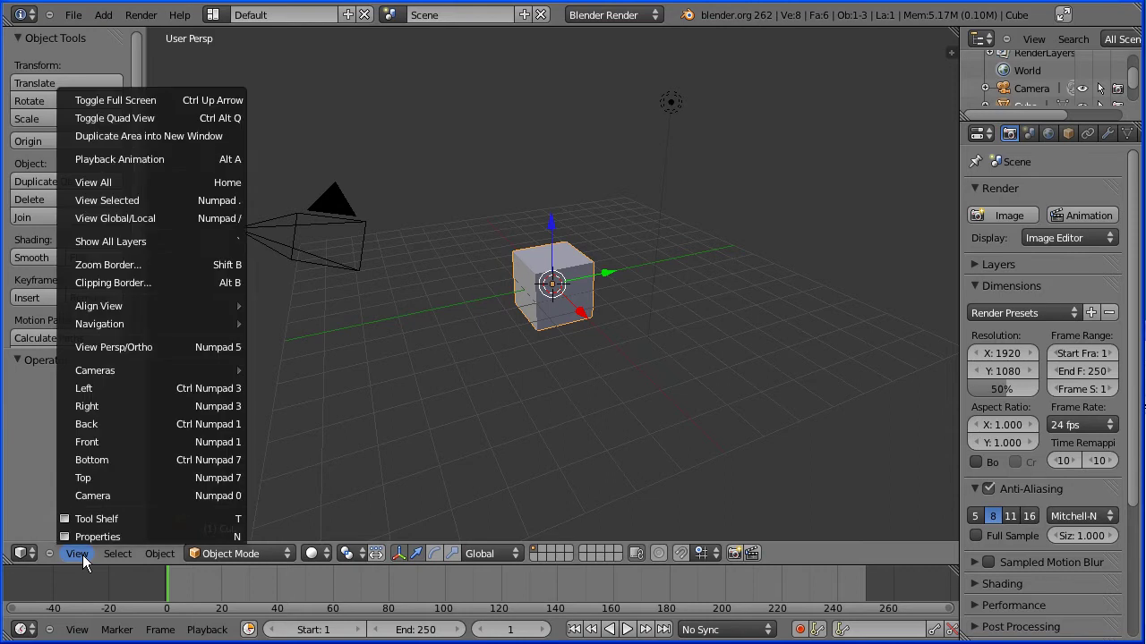
click(201, 118)
- Put the default cube into Edit Mode with face selection
click(258, 554)
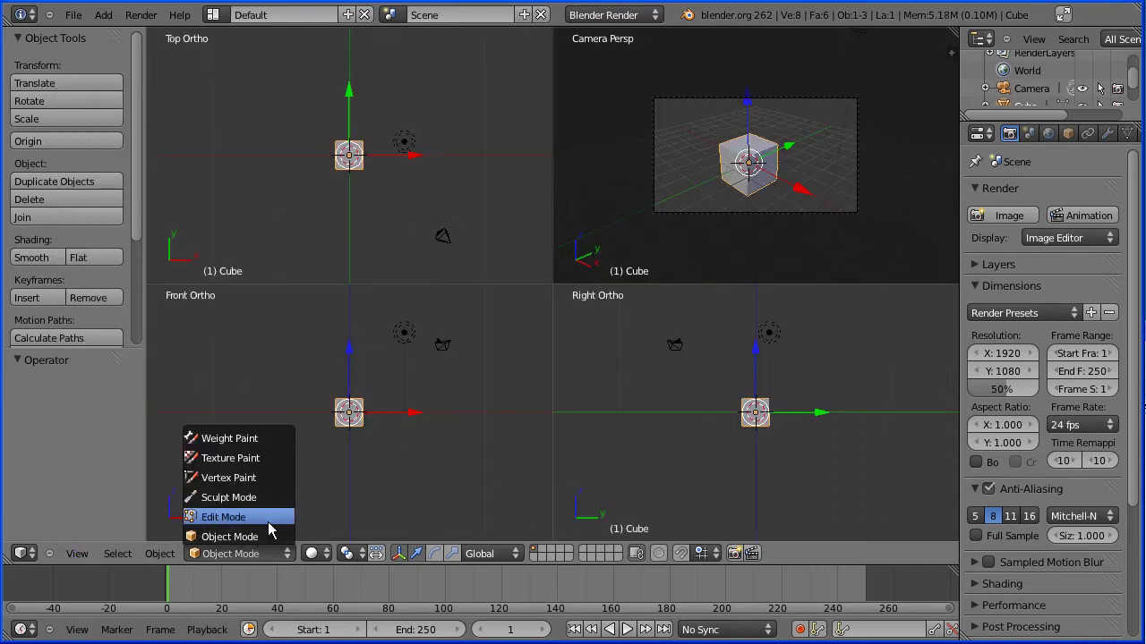
click(268, 521)
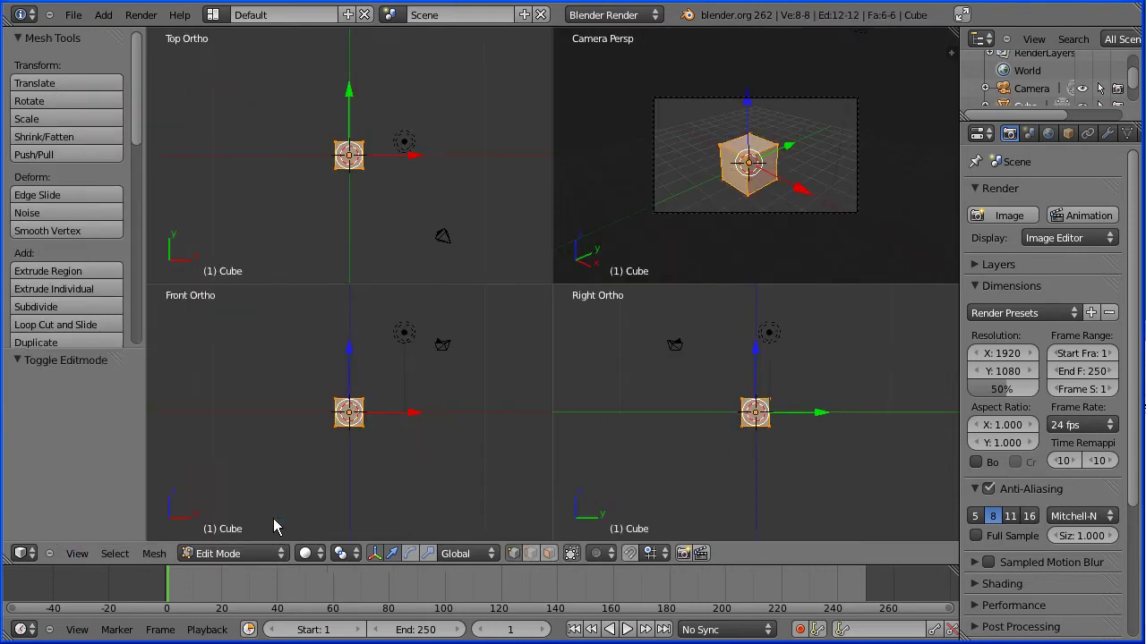
click(550, 555)
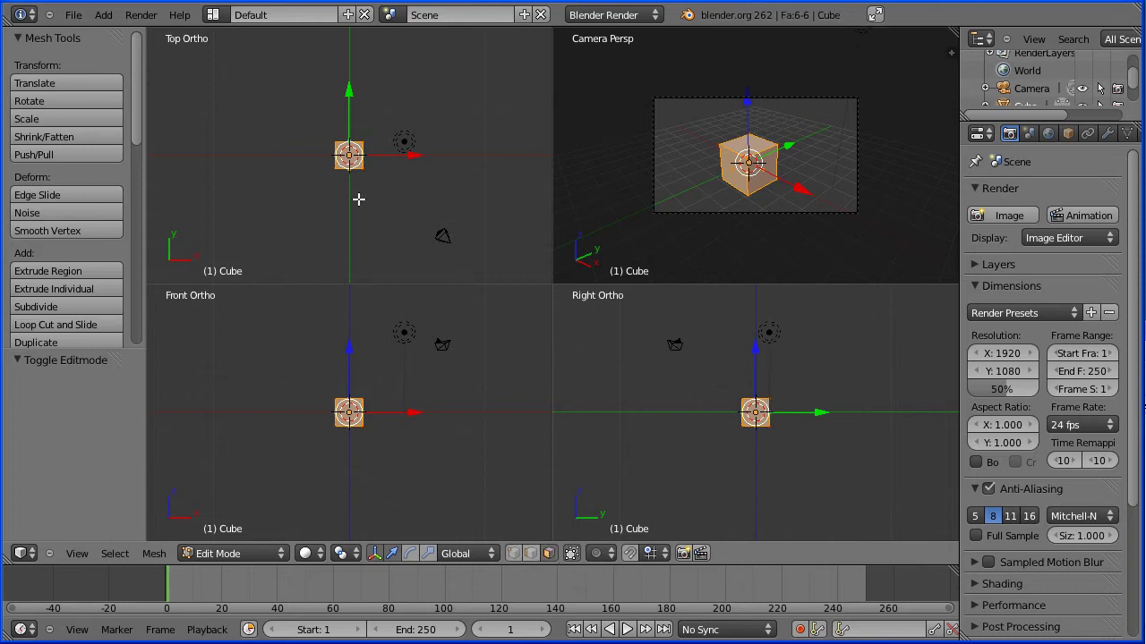
- Select the cube's top face and move it 6 units up along the Z axis
scroll(412, 245, up, 2)
scroll(412, 245, up, 5)
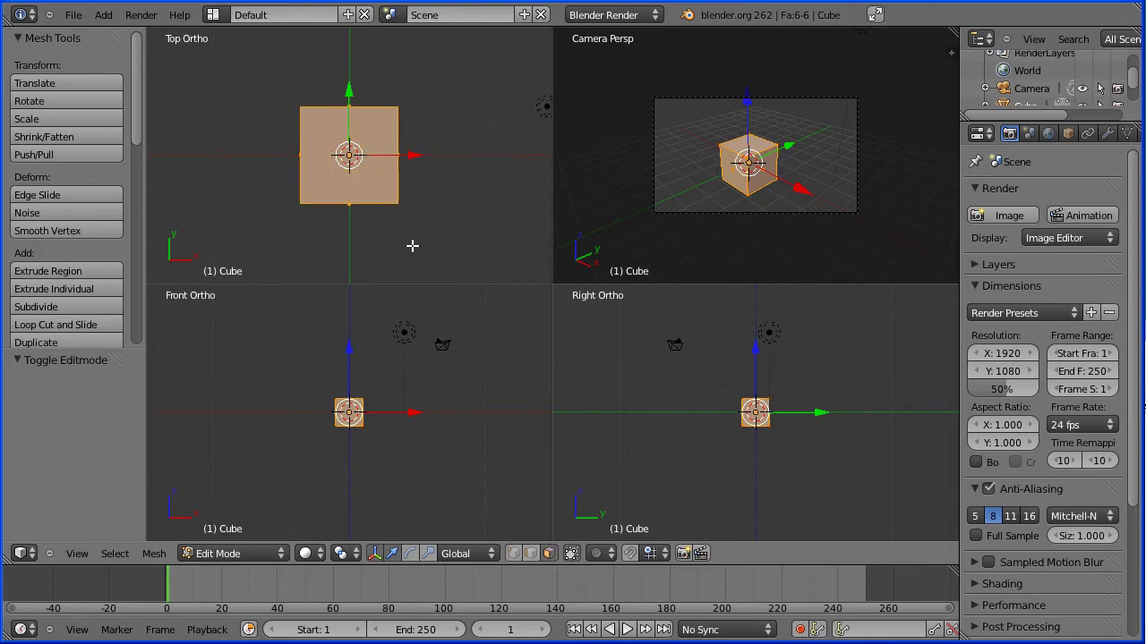
right_click(380, 188)
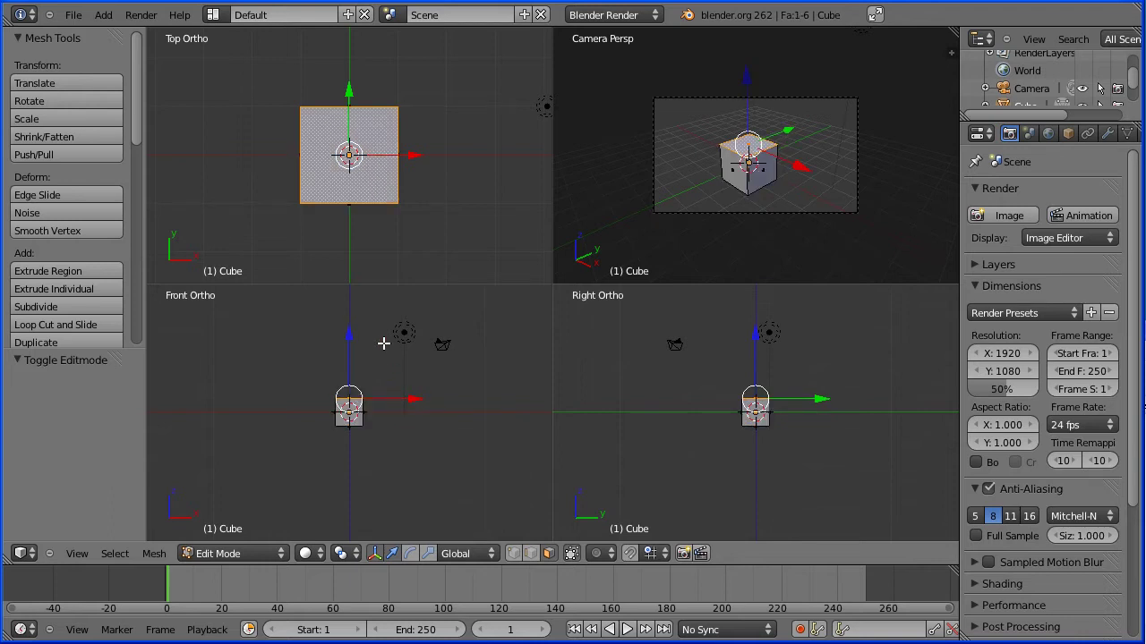
shift+middle_drag(383, 343, 385, 426)
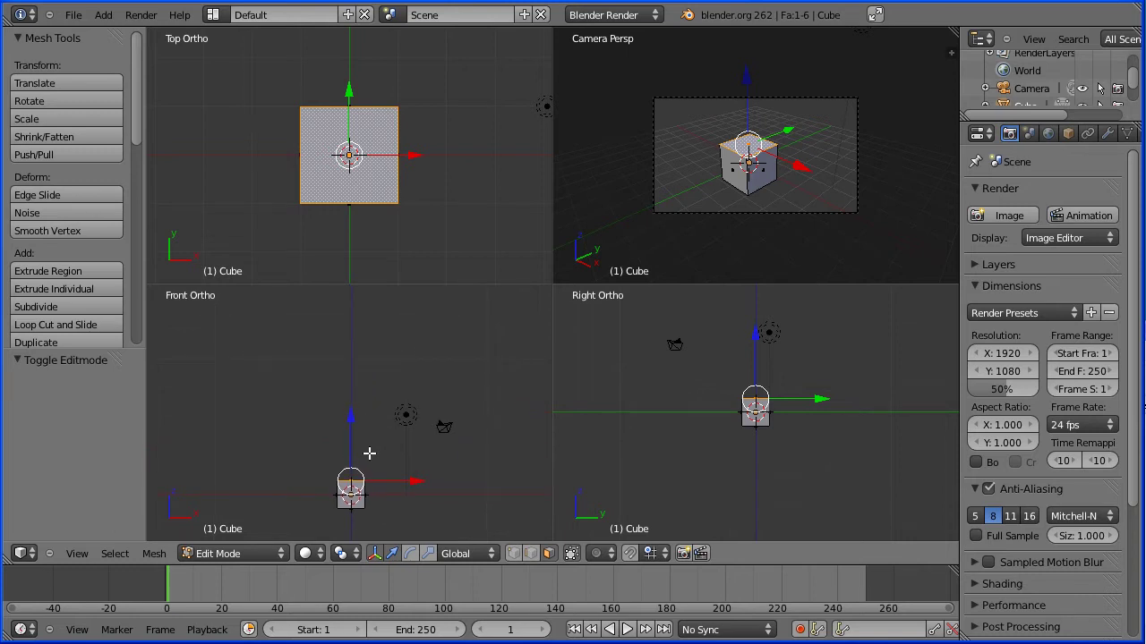
key(g)
key(z)
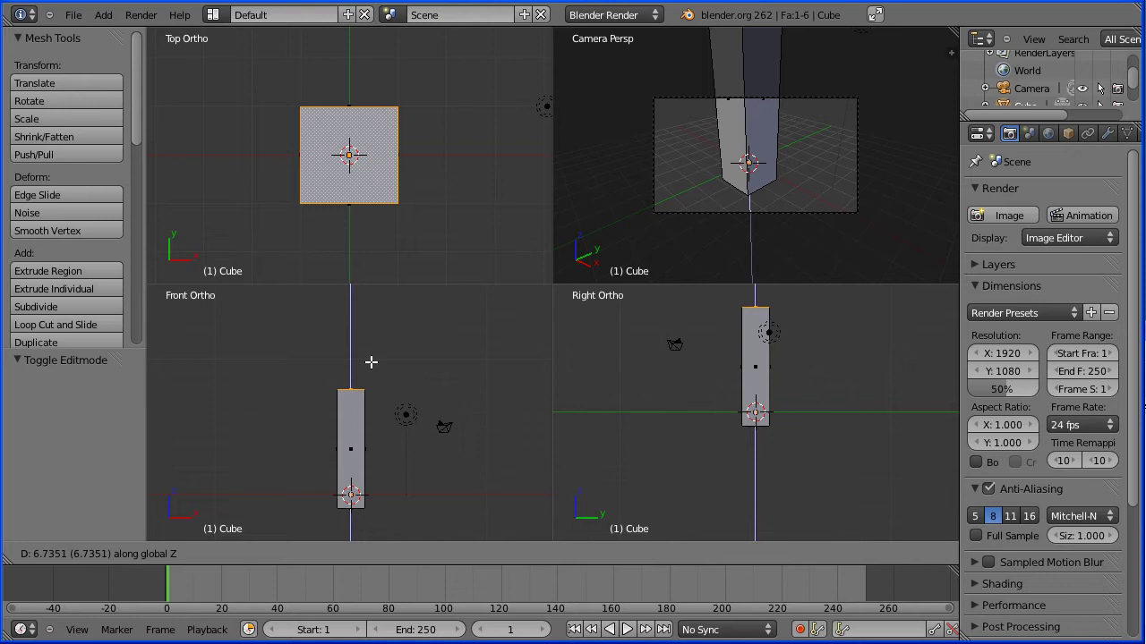
text(6)
key(Return)
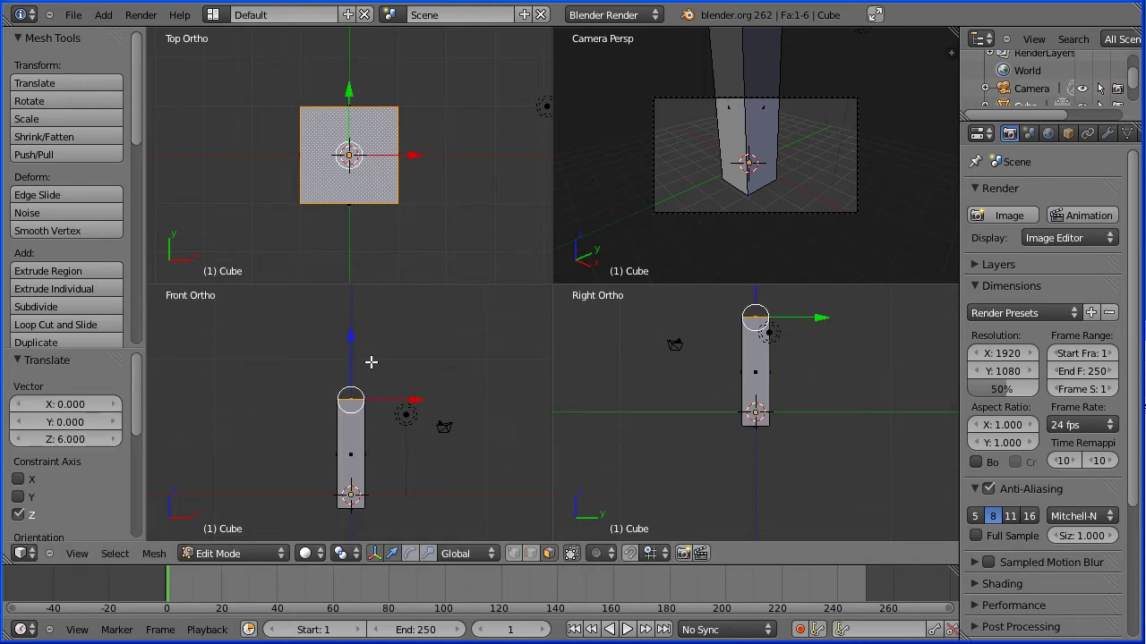
- Add a default cylinder to the mesh and move it 7 units up along Z, onto the top of the block
click(104, 16)
mouse_move(117, 34)
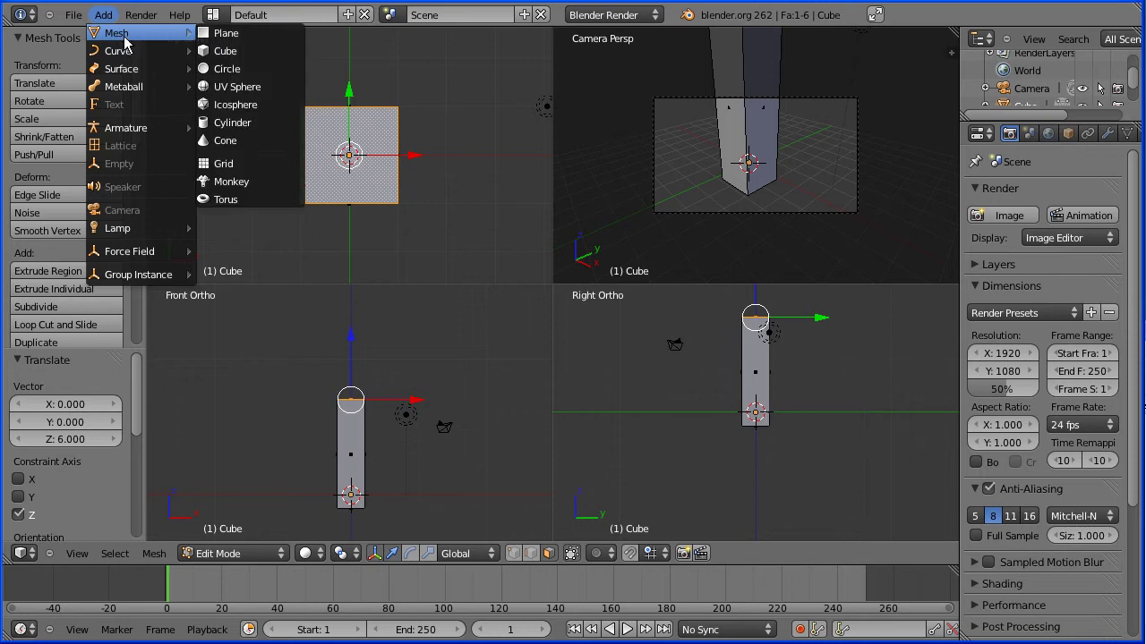
click(281, 123)
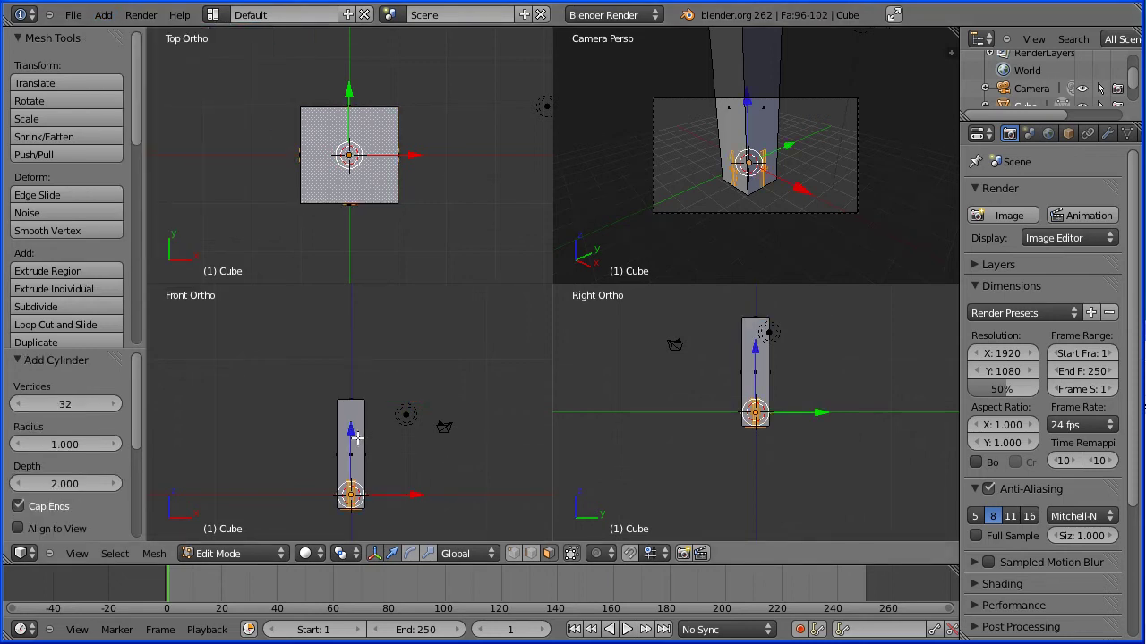
key(g)
key(z)
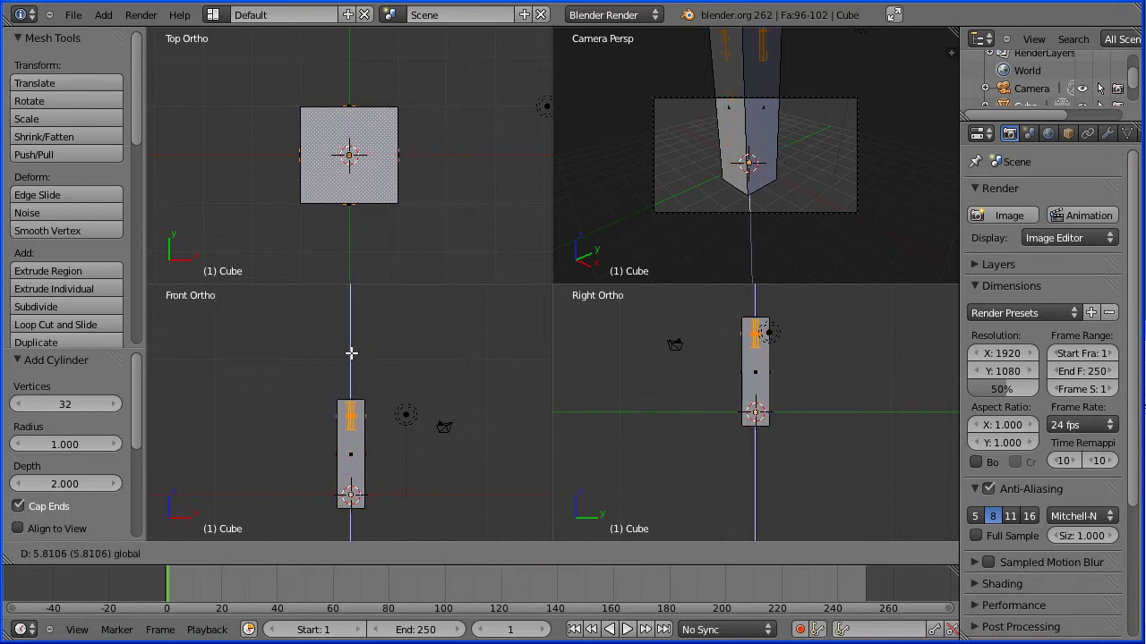
text(7)
key(Return)
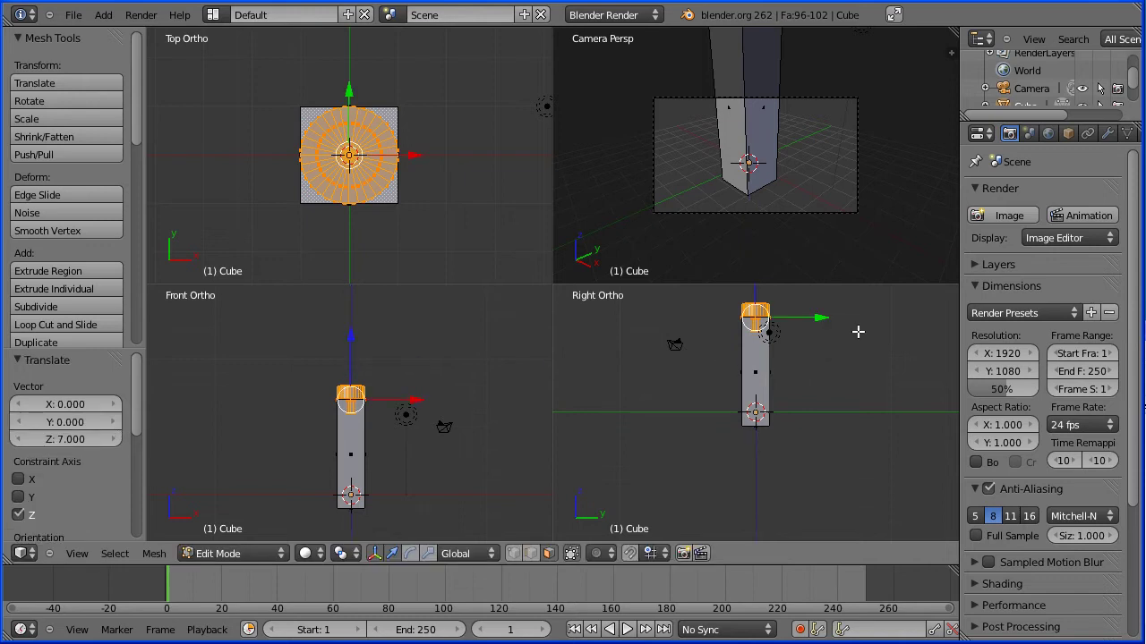
- Rotate the cylinder 90° in the right view so that its axis runs from front to back
key(r)
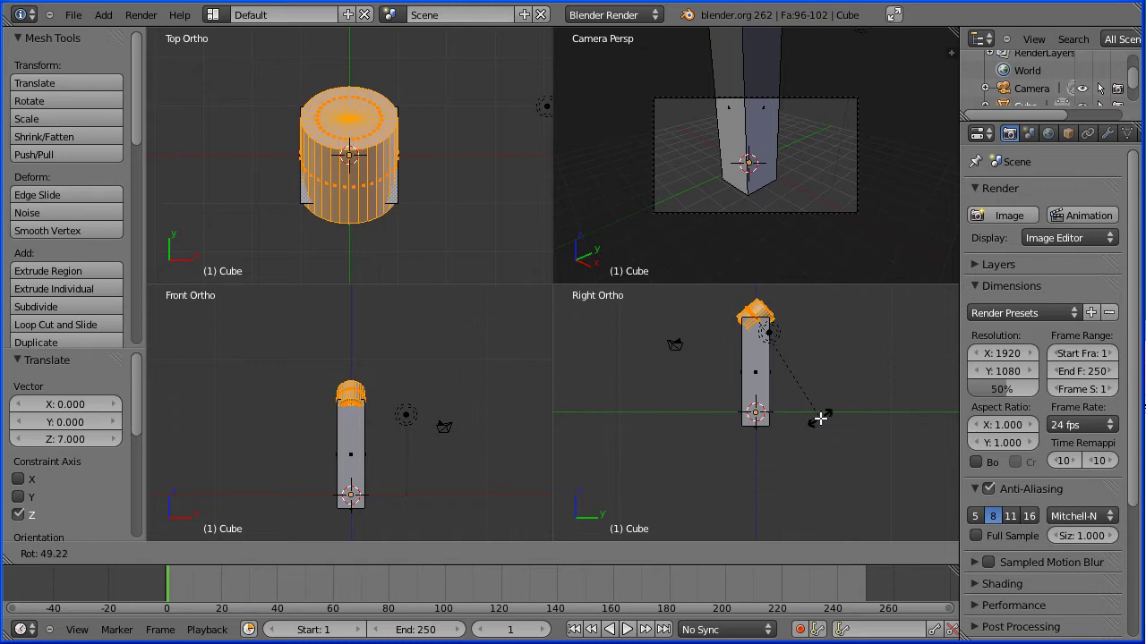
text(90)
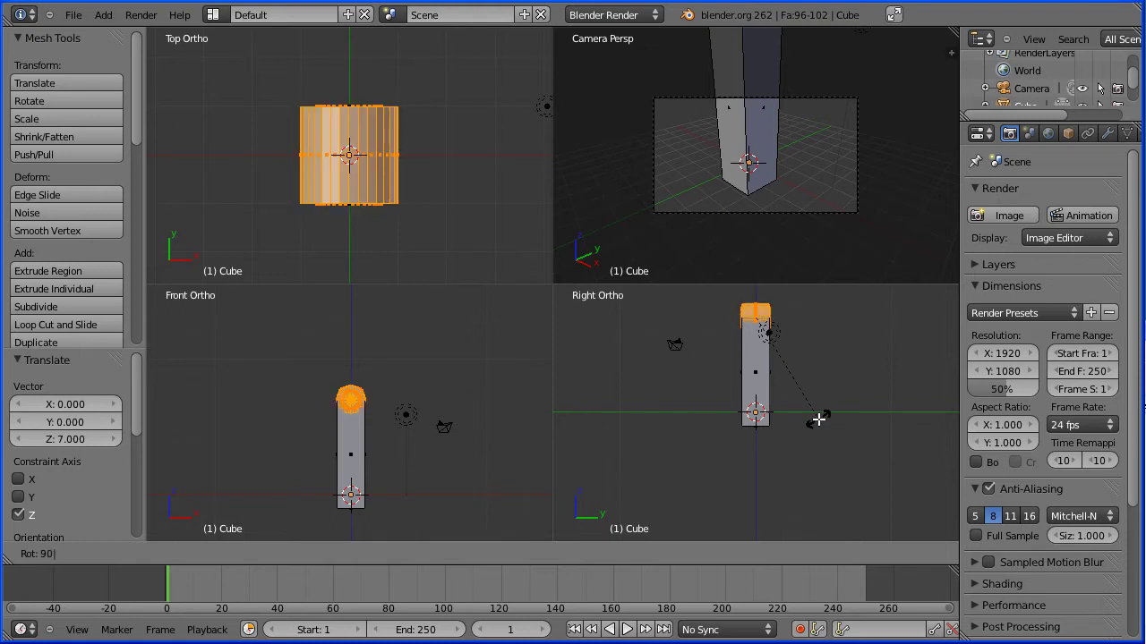
key(Return)
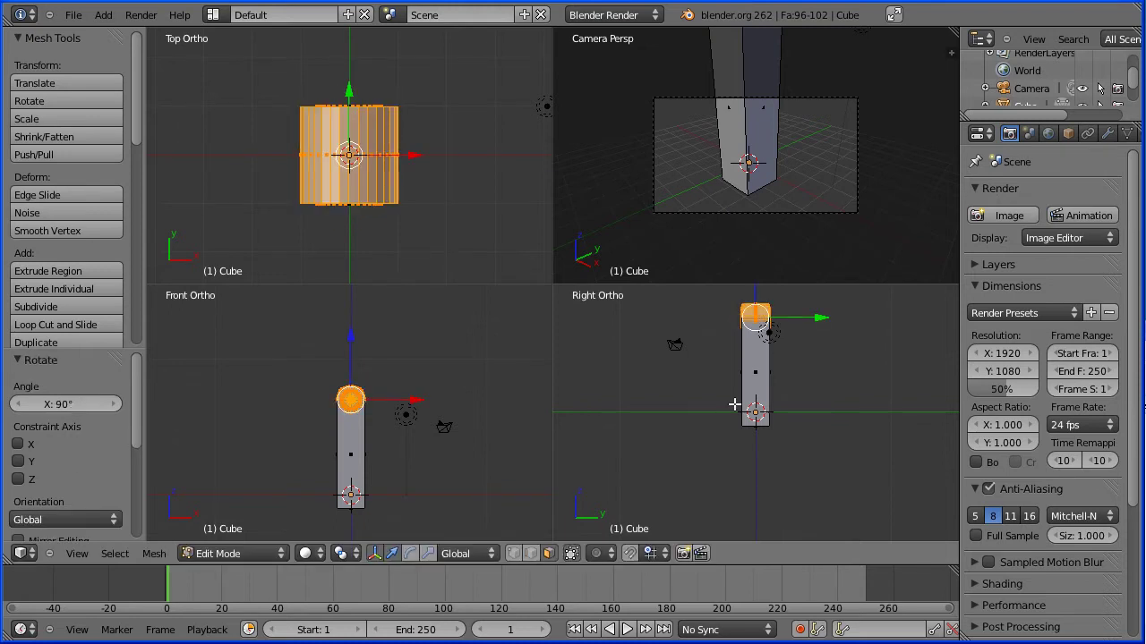
- Duplicate the entire finger mesh and place the copy about 10.2 units away along X in the front view
key(a)
key(a)
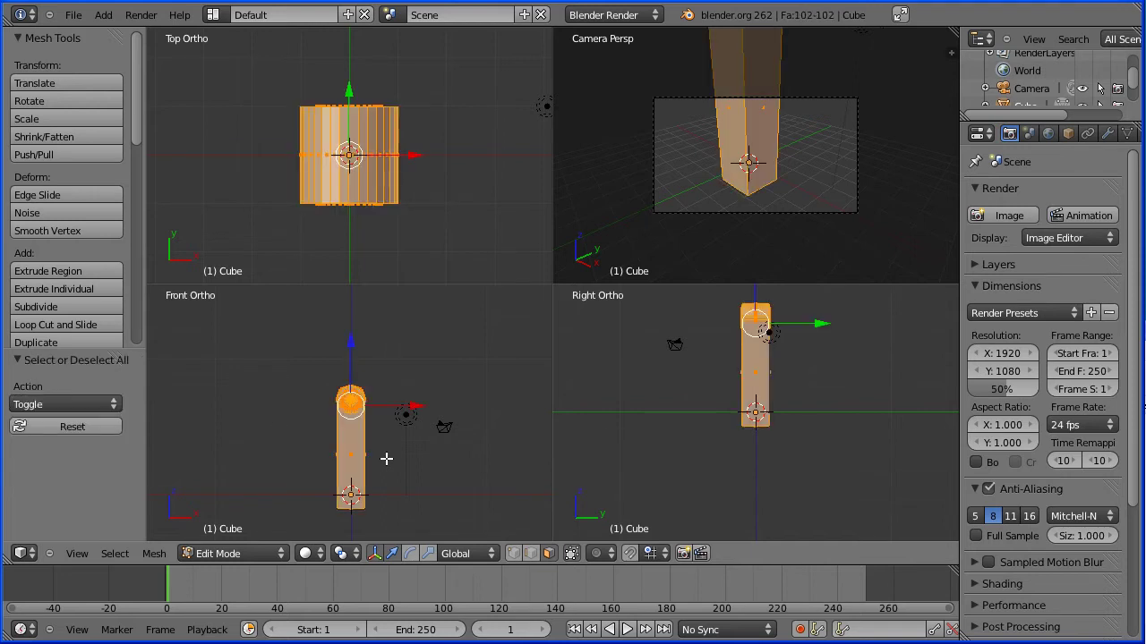
key(e)
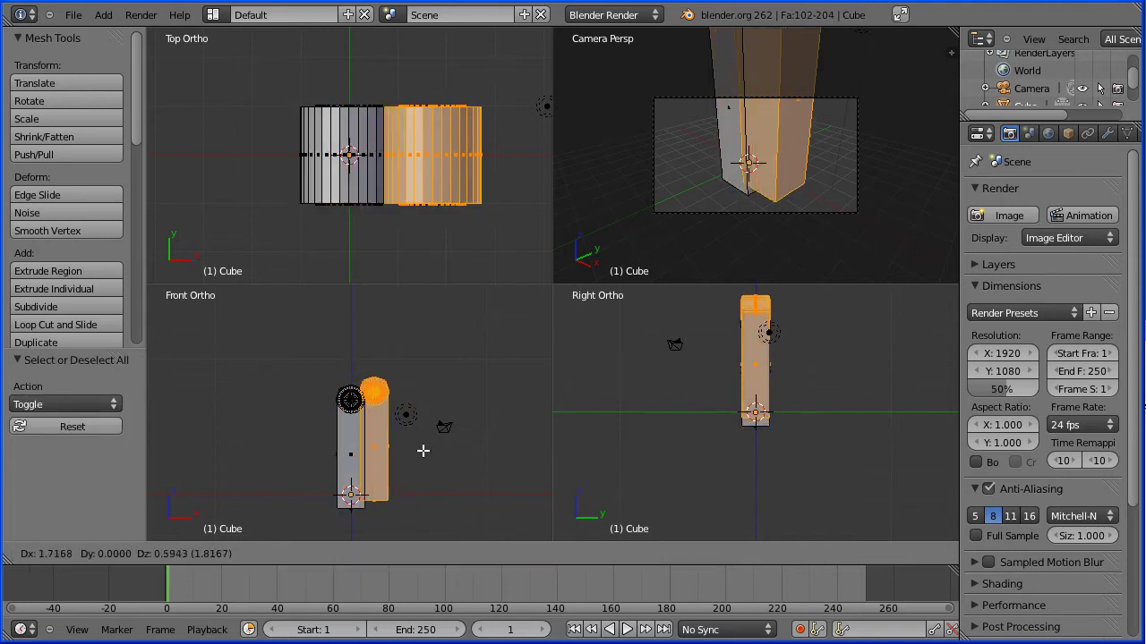
click(523, 460)
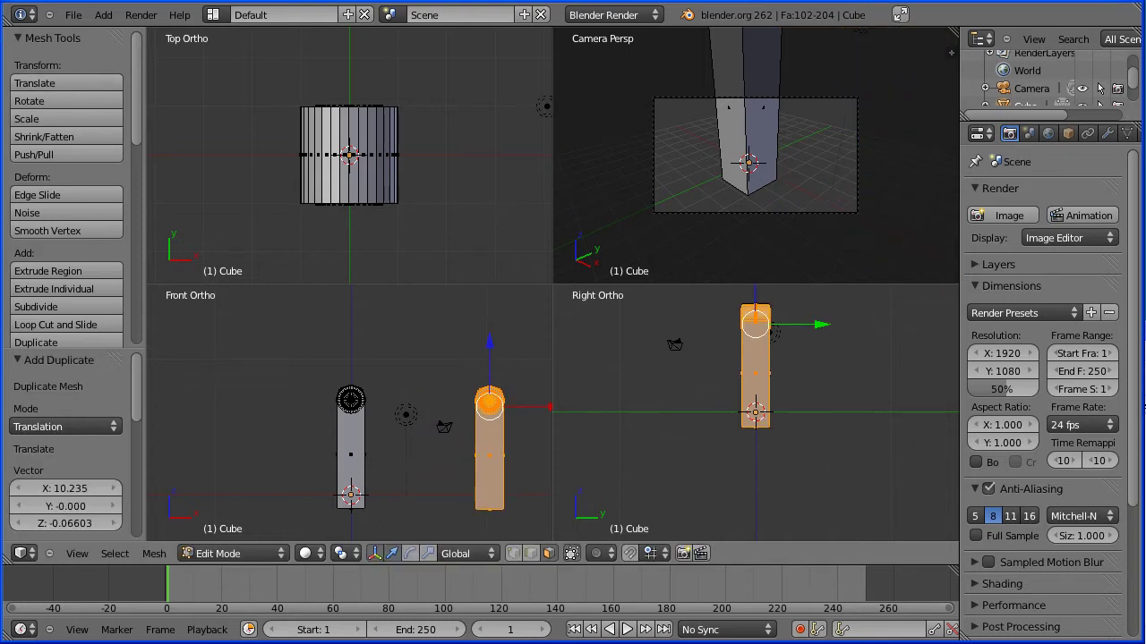
key(Tab)
key(Tab)
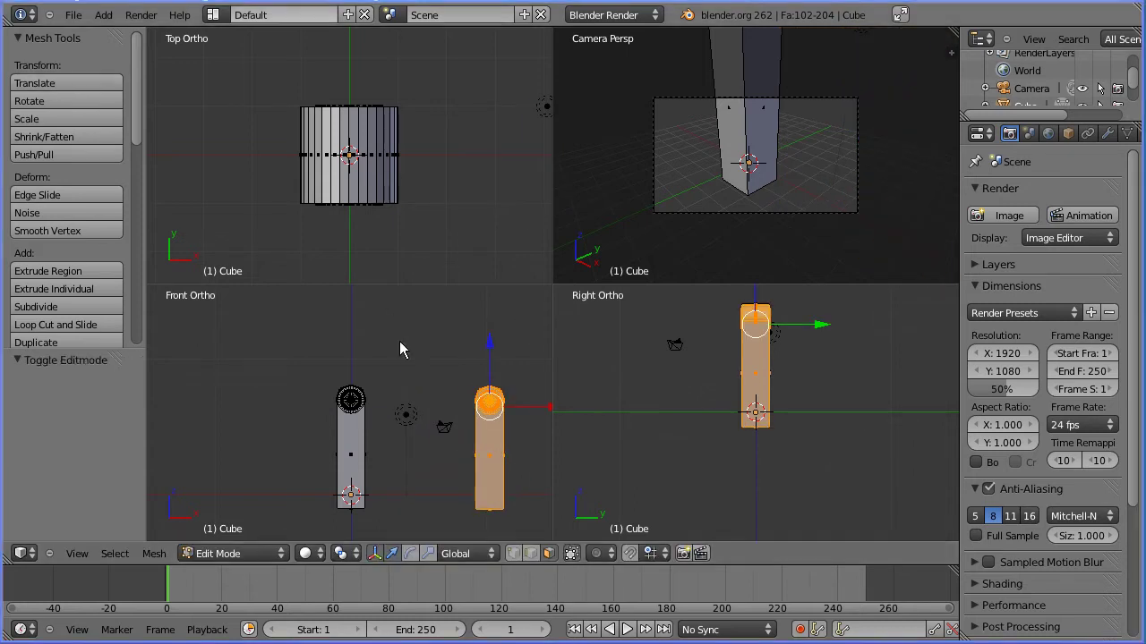
- Leave quad view for the single front view and add four evenly spaced horizontal loop cuts to the original finger block
click(76, 554)
click(148, 116)
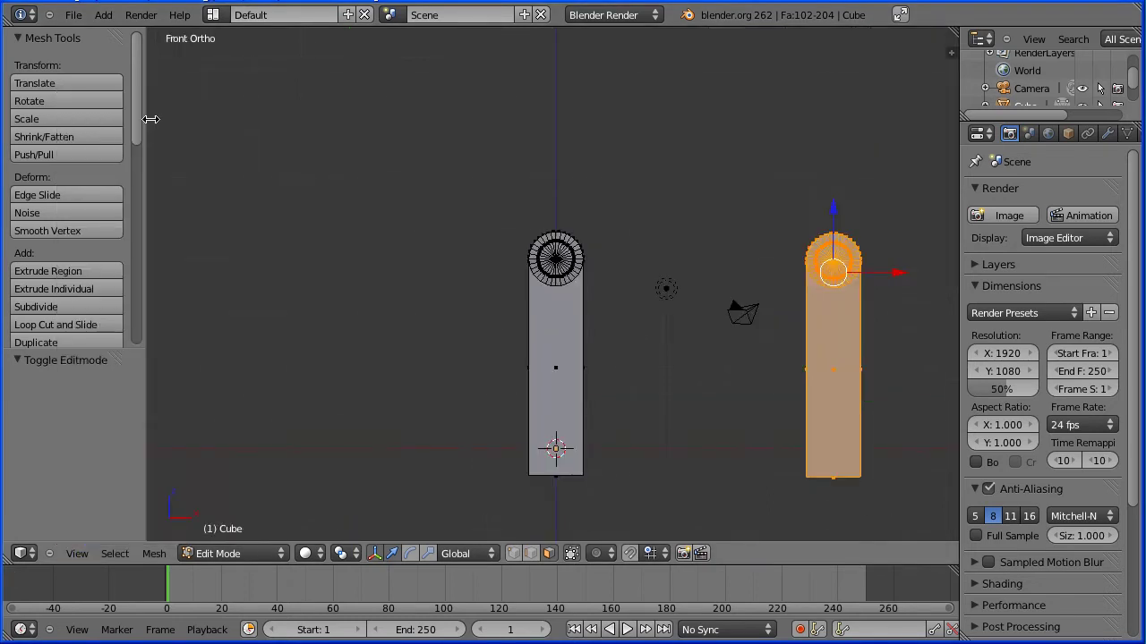
scroll(657, 358, up, 3)
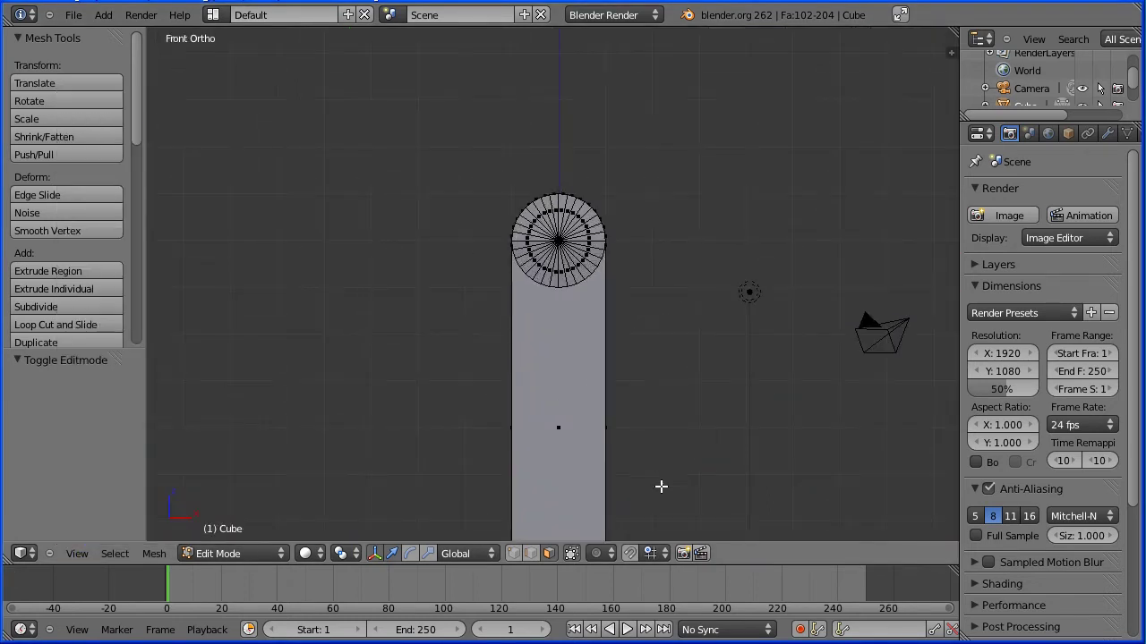
shift+middle_drag(665, 489, 670, 374)
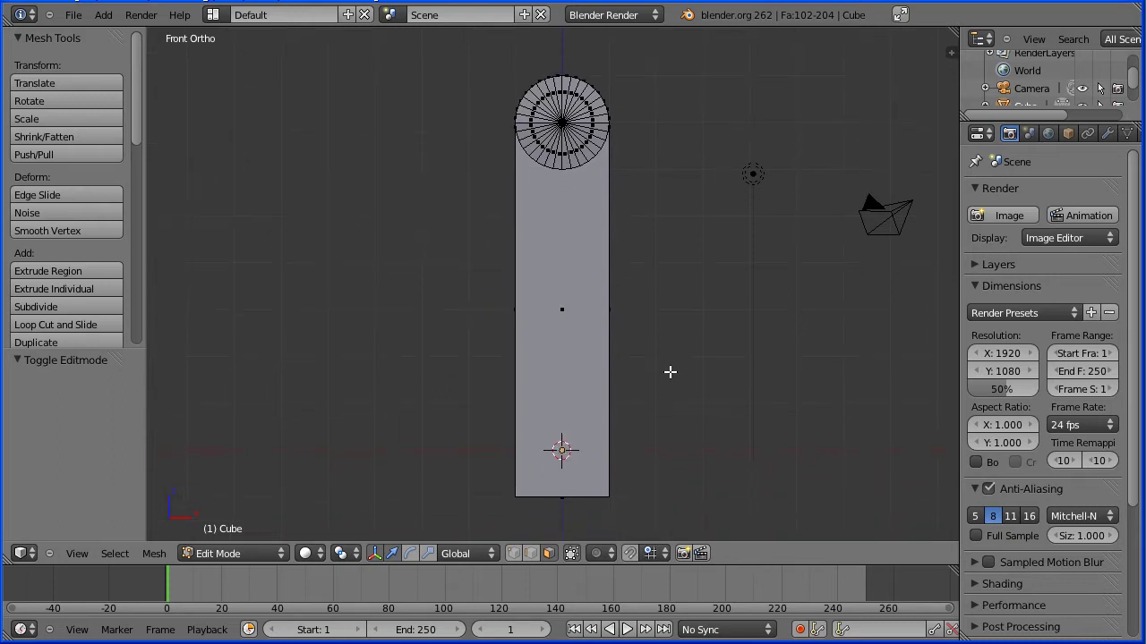
click(47, 327)
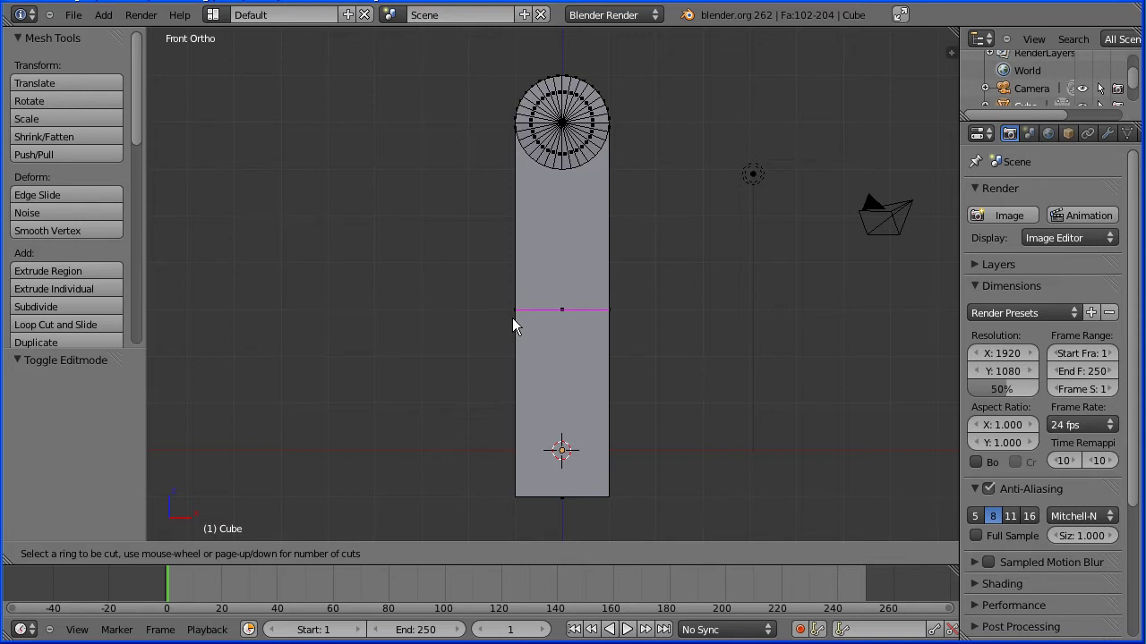
scroll(513, 319, up, 3)
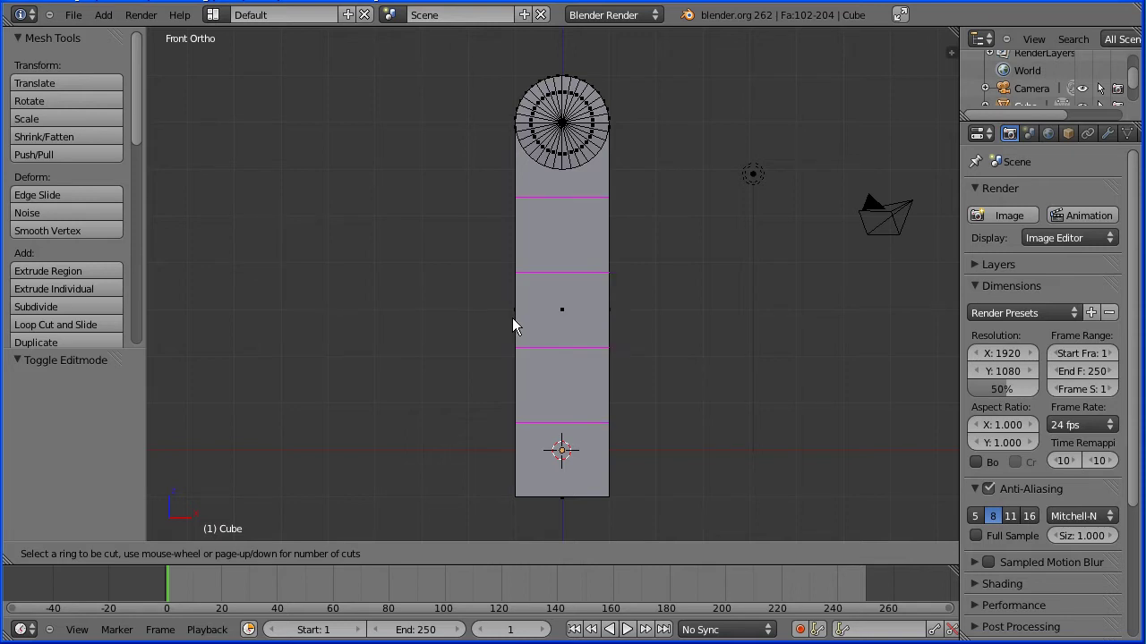
click(512, 317)
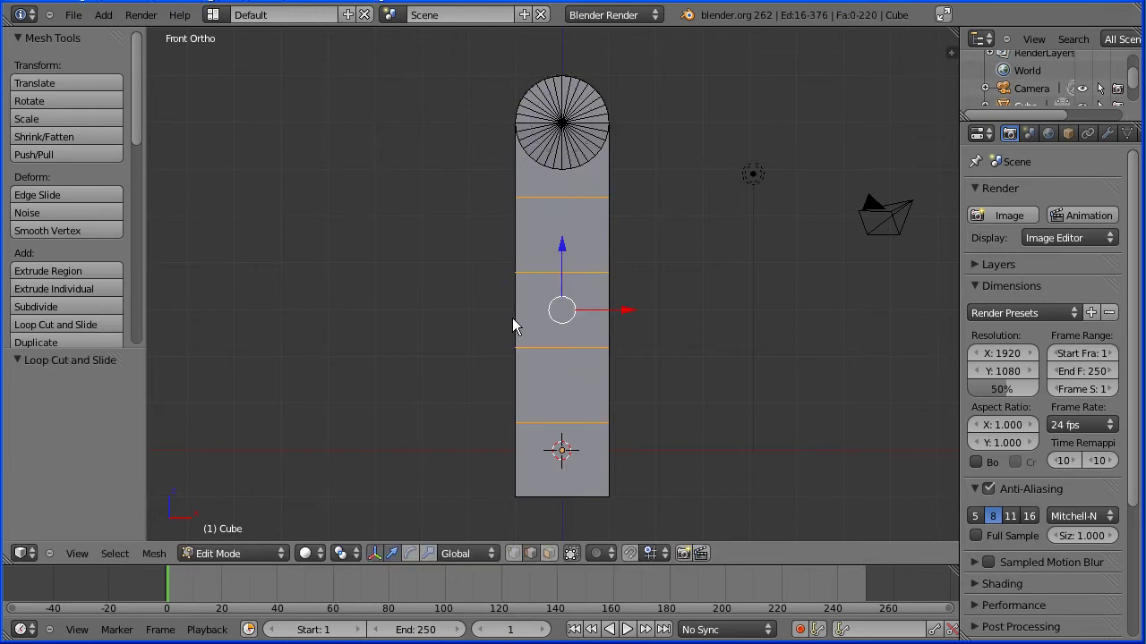
- Select the lowest edge loop of the finger block and move it 1.2 units up along Z
middle_drag(709, 250, 677, 262)
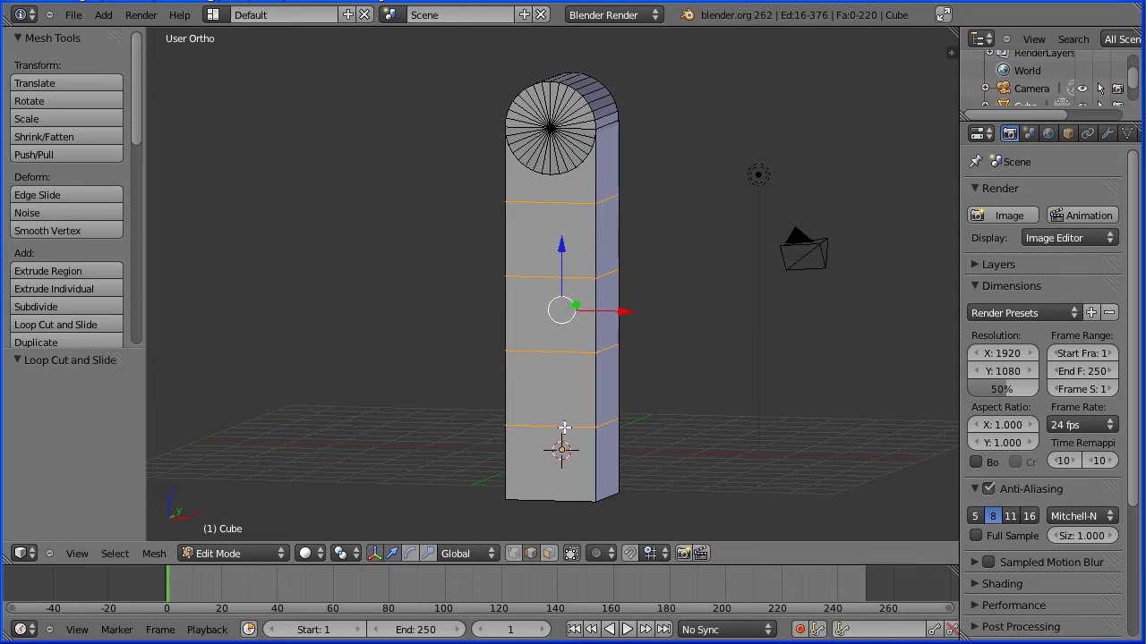
alt+right_click(531, 427)
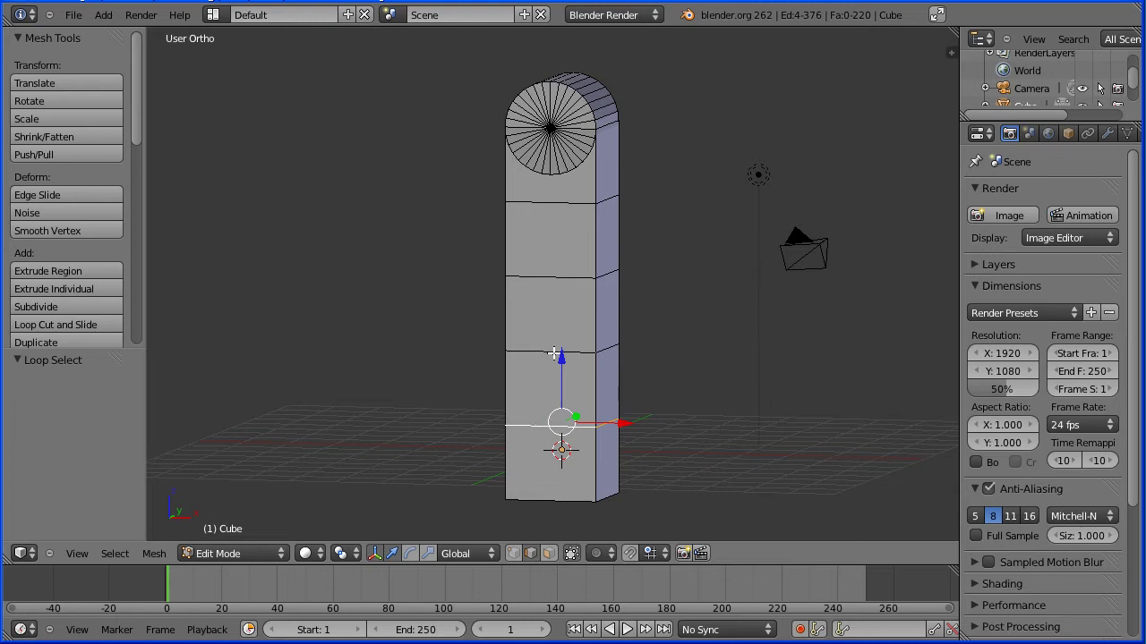
drag(561, 359, 561, 321)
text(1.2)
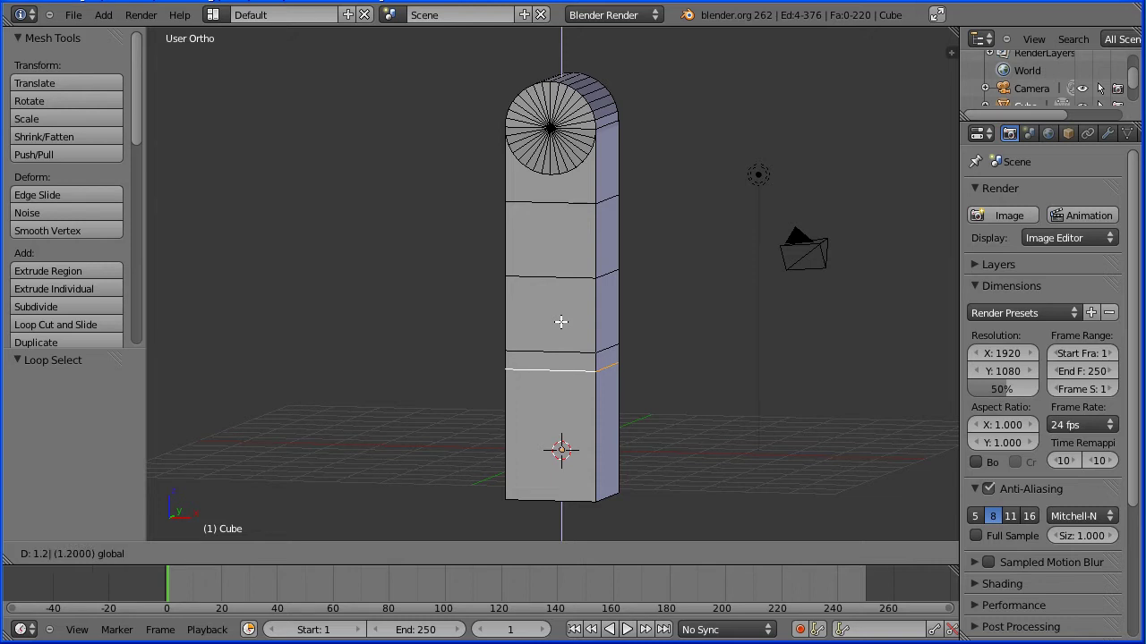
key(Return)
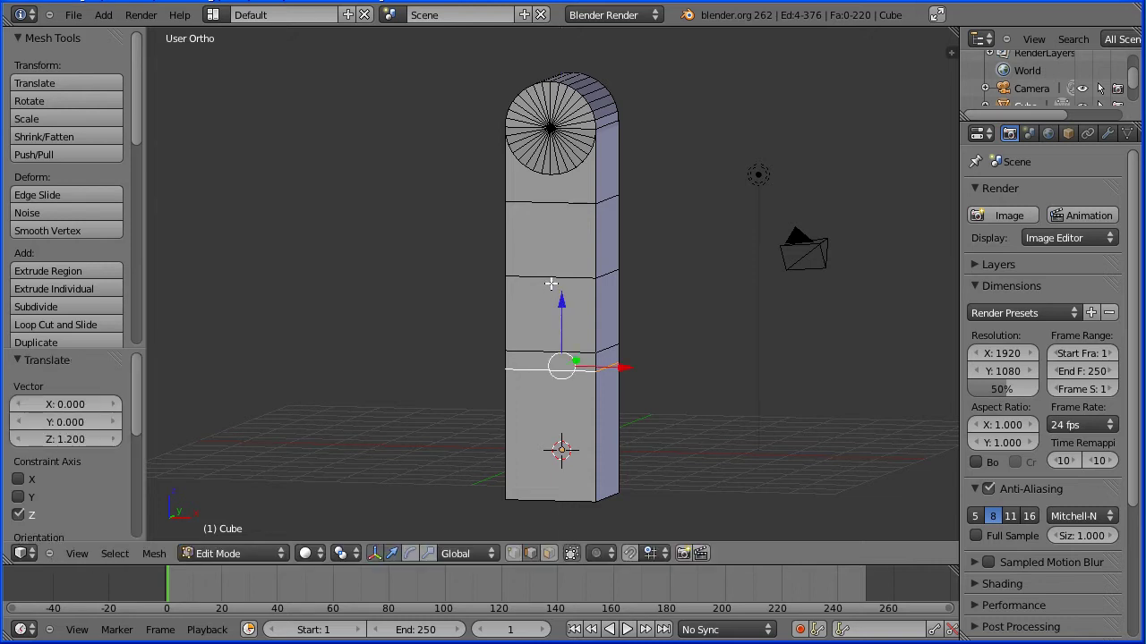
- Select the third edge loop from the bottom of the finger block and move it -1.2 units along Z
alt+right_click(553, 277)
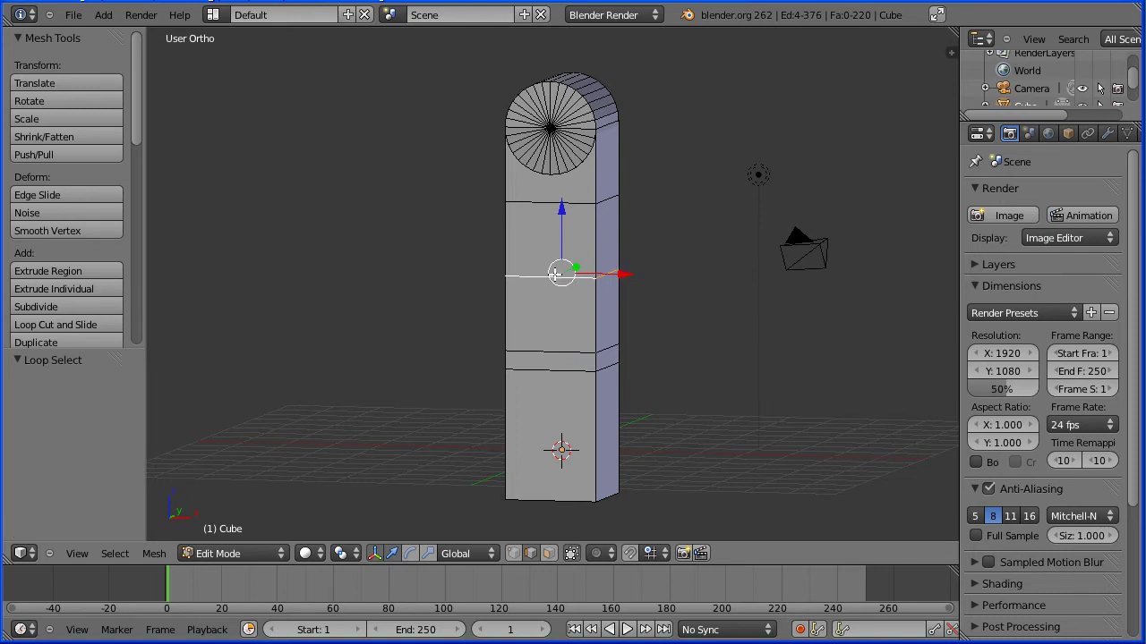
drag(562, 209, 563, 231)
text(0)
text(-1.2)
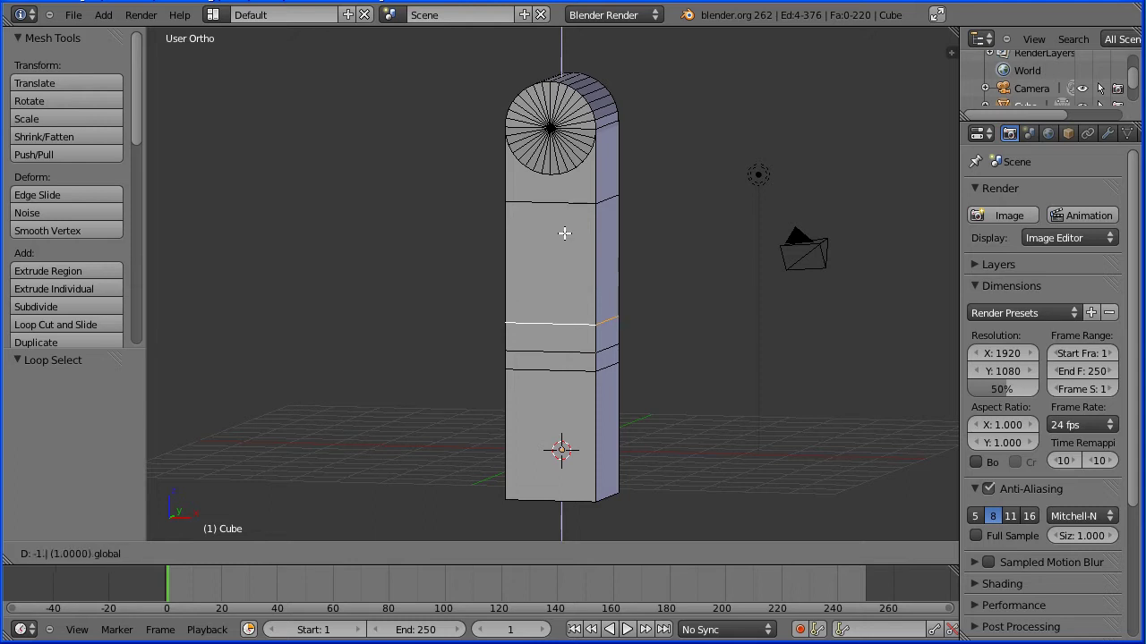
key(Return)
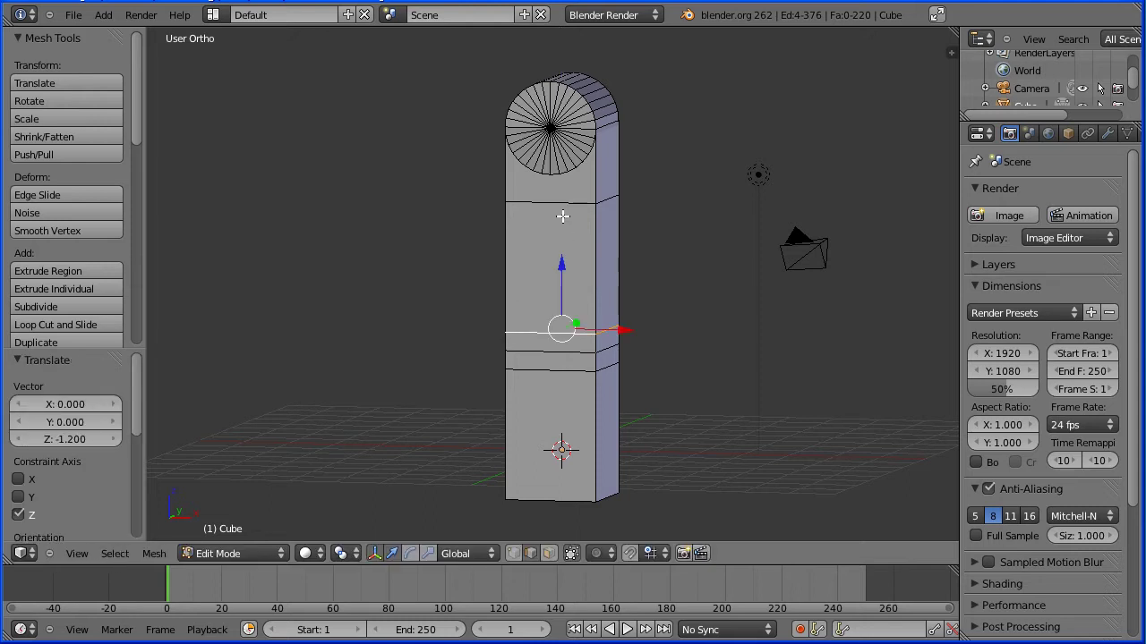
- Move the uppermost edge loop of the original finger block -2.4 units along Z
alt+right_click(565, 204)
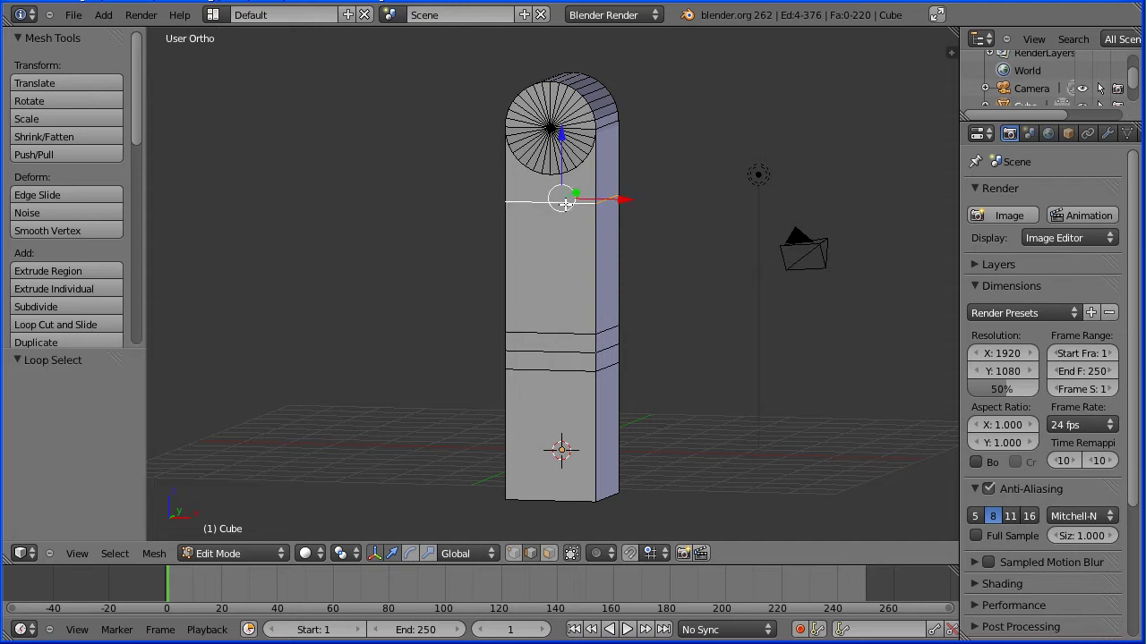
key(g)
key(z)
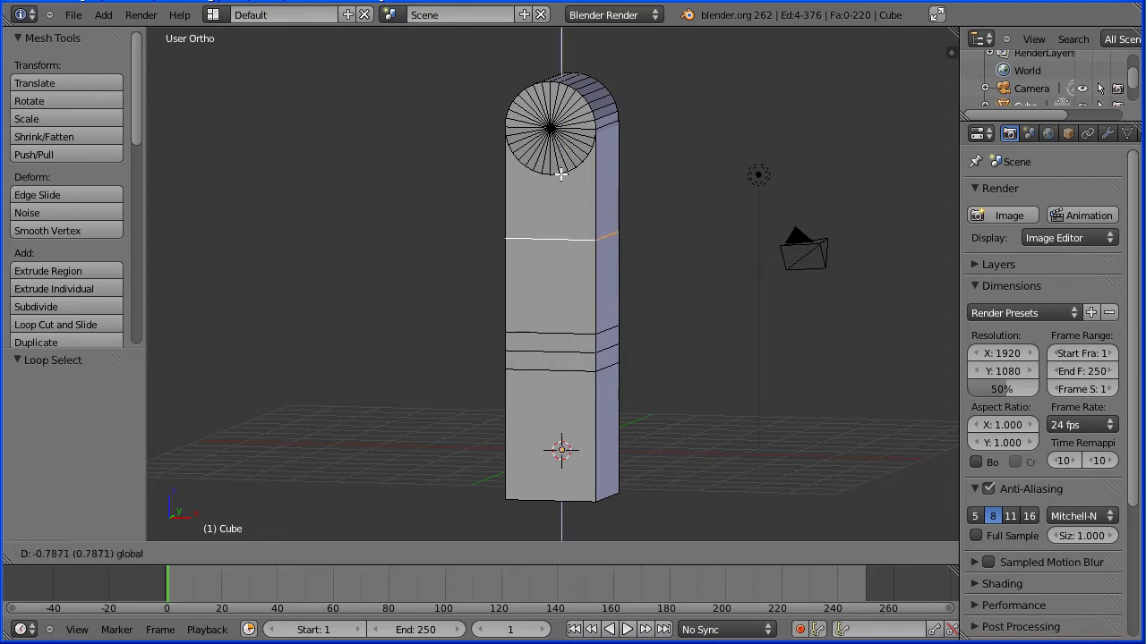
key(minus)
key(2)
key(period)
key(4)
key(Return)
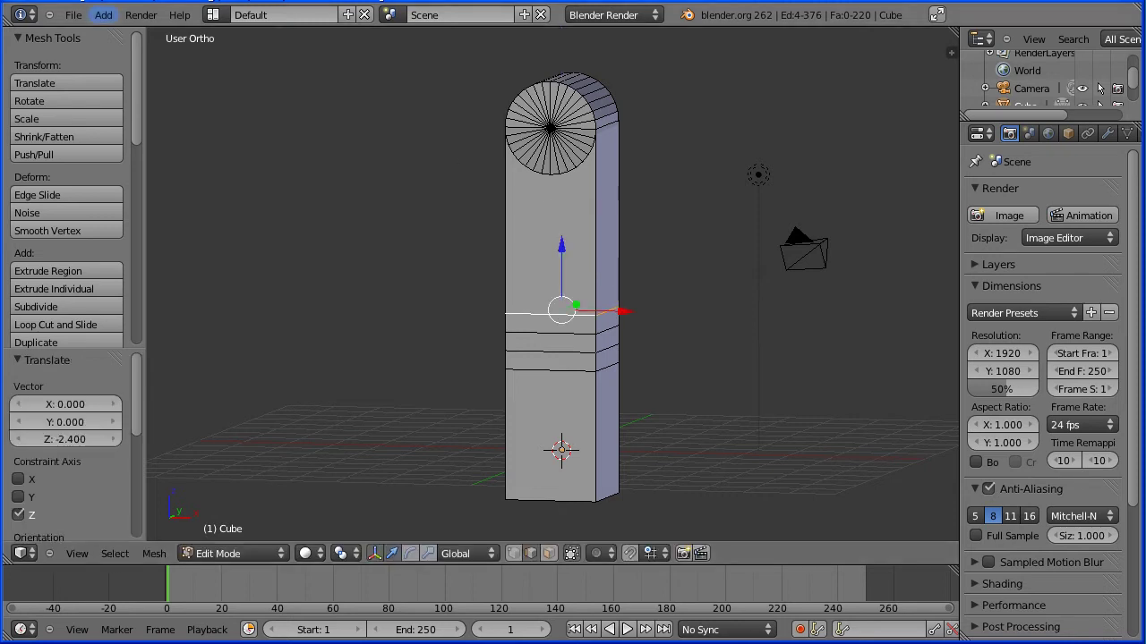
key(Tab)
key(Tab)
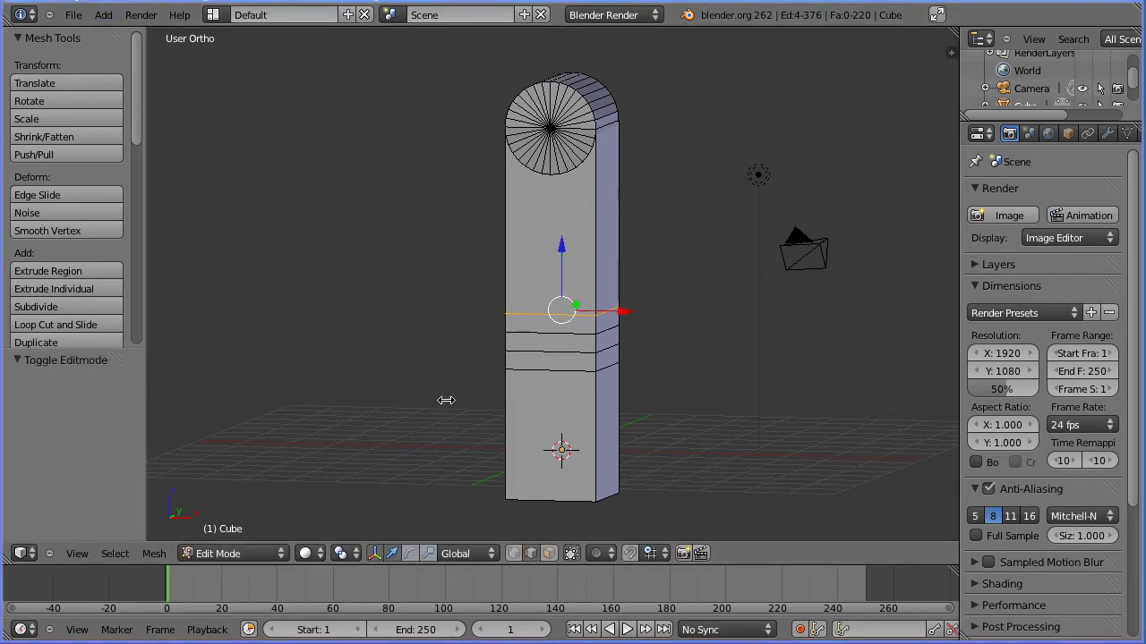
- Extrude the front face of the lowest narrow band 0.4 units inward to form a groove
click(554, 555)
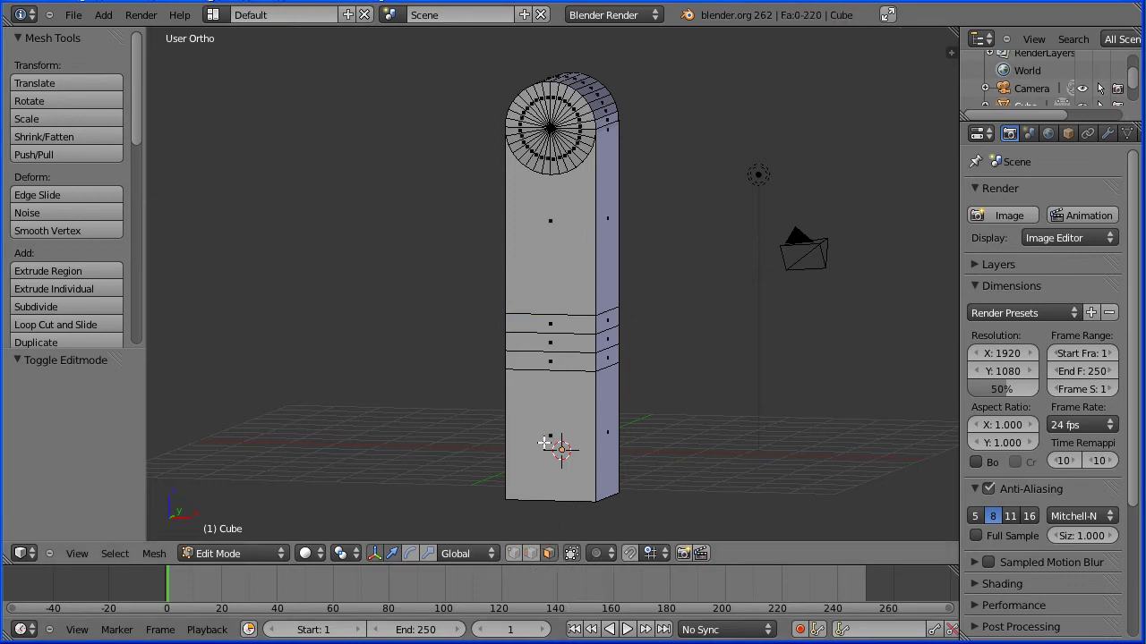
right_click(561, 360)
key(e)
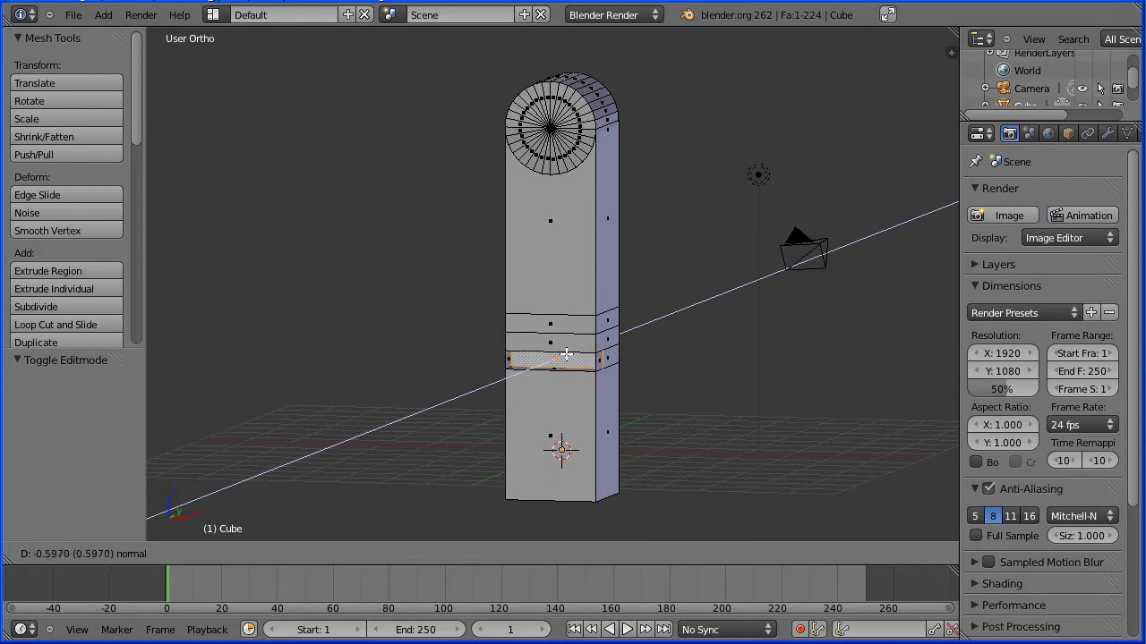
key(0)
key(period)
key(4)
key(Return)
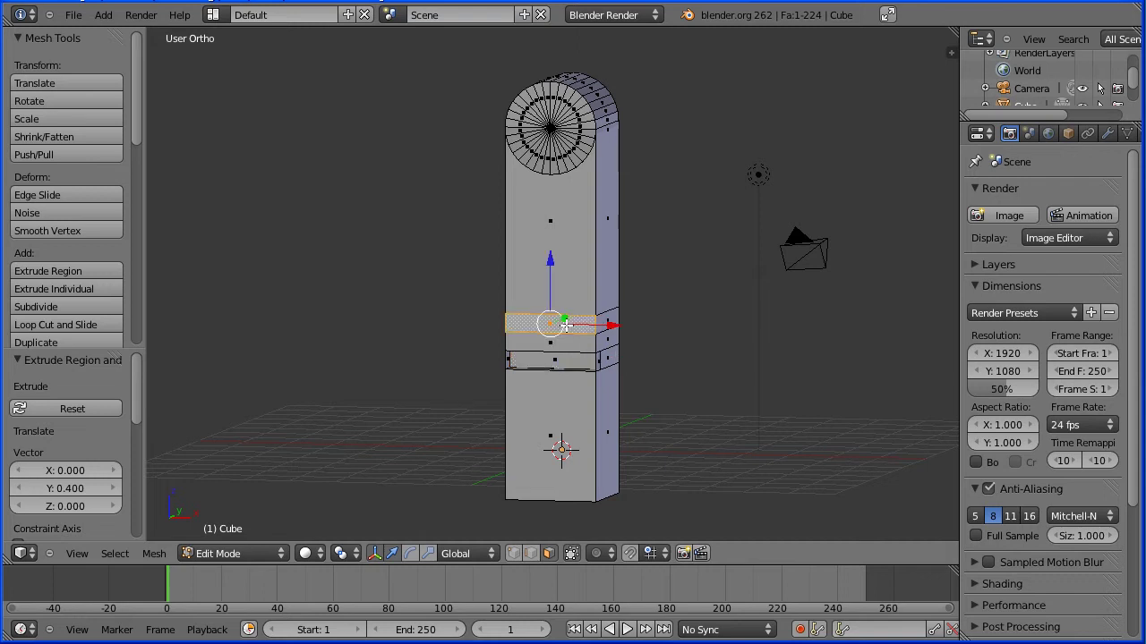
- Extrude the front face of the uppermost narrow band -0.4 units to form a second groove
key(e)
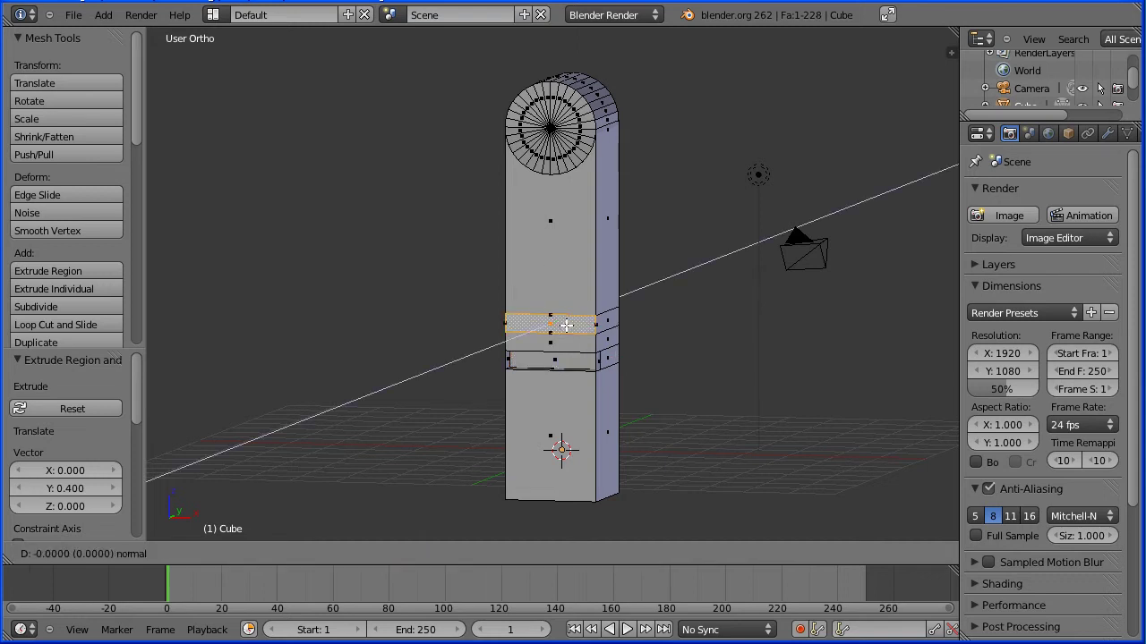
key(minus)
key(period)
key(4)
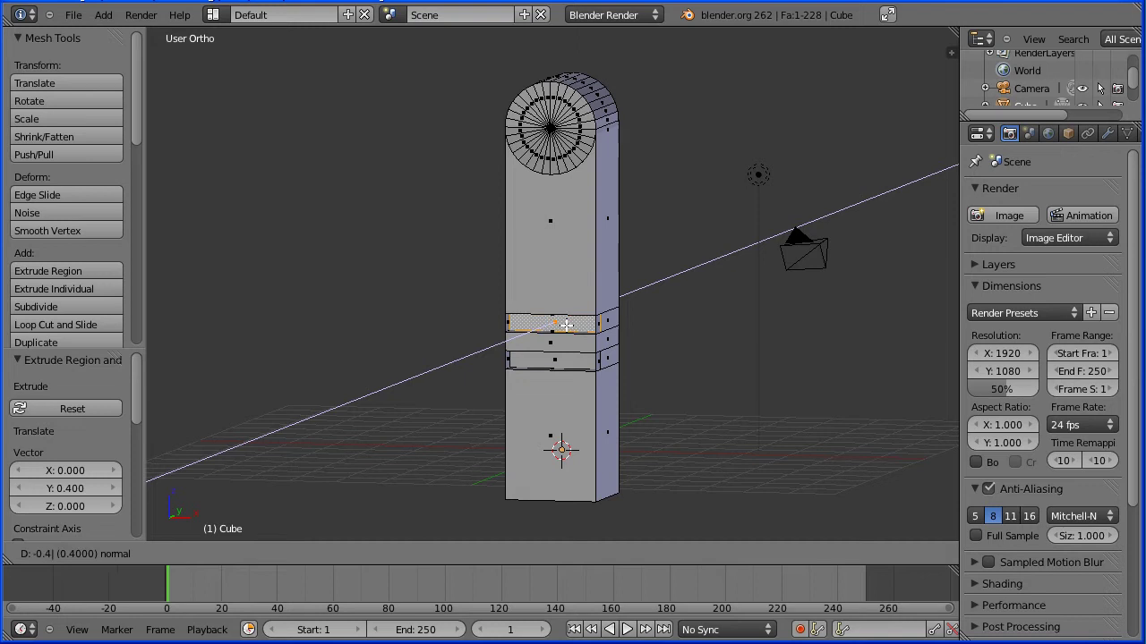
key(Return)
- Delete the four vertical corner edges at the front ends of the two grooves
scroll(658, 430, up, 3)
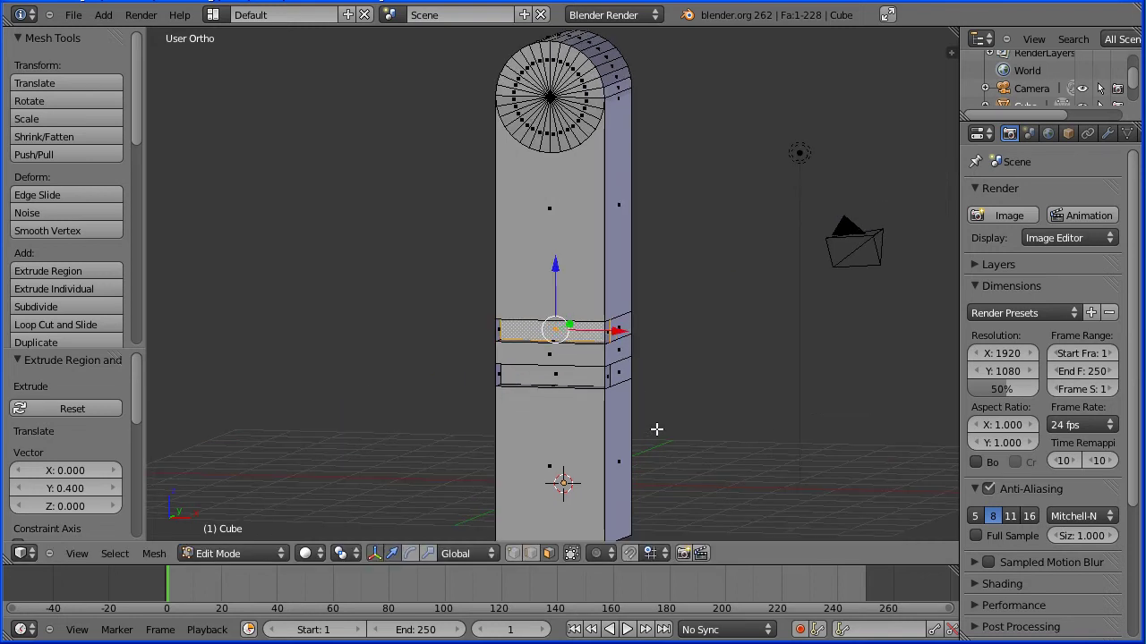
shift+click(532, 554)
right_click(469, 356)
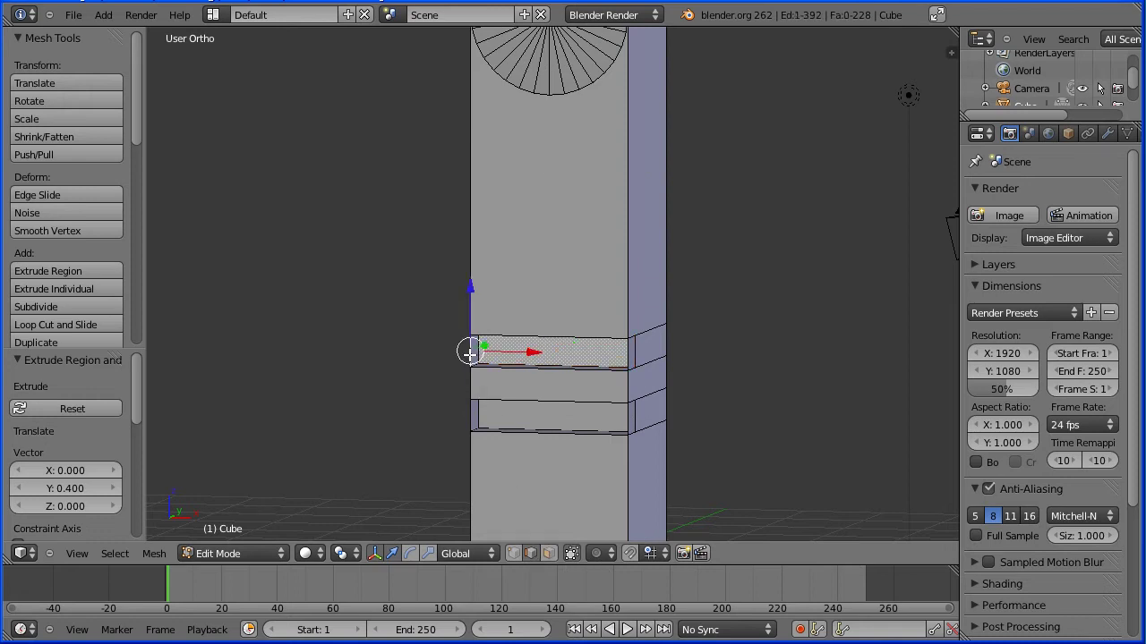
shift+right_click(627, 354)
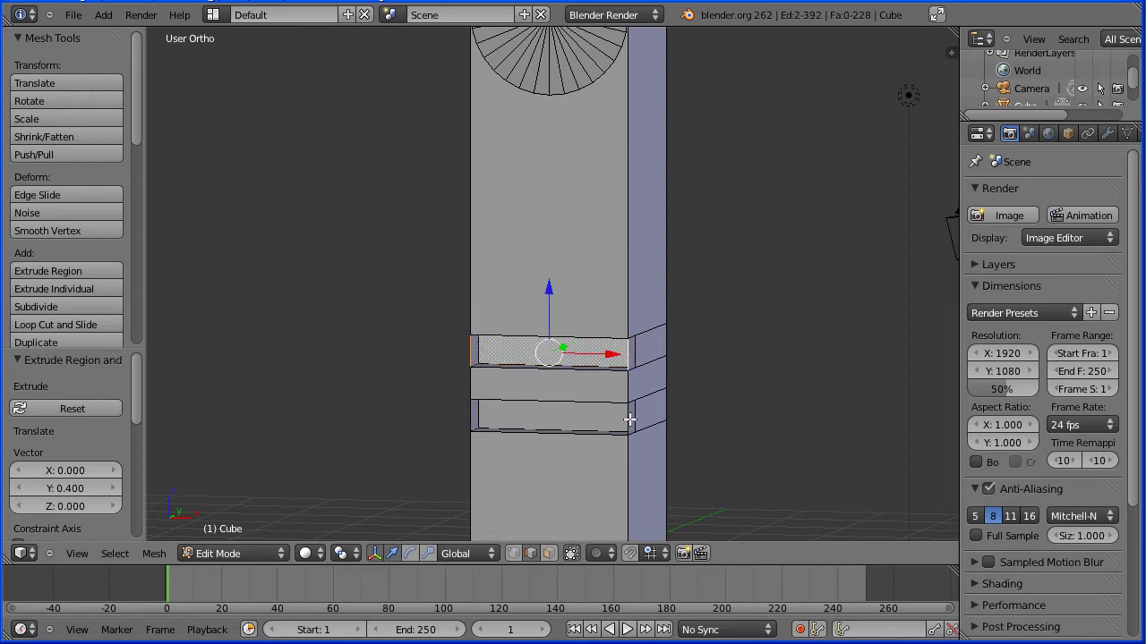
shift+right_click(626, 420)
shift+right_click(470, 415)
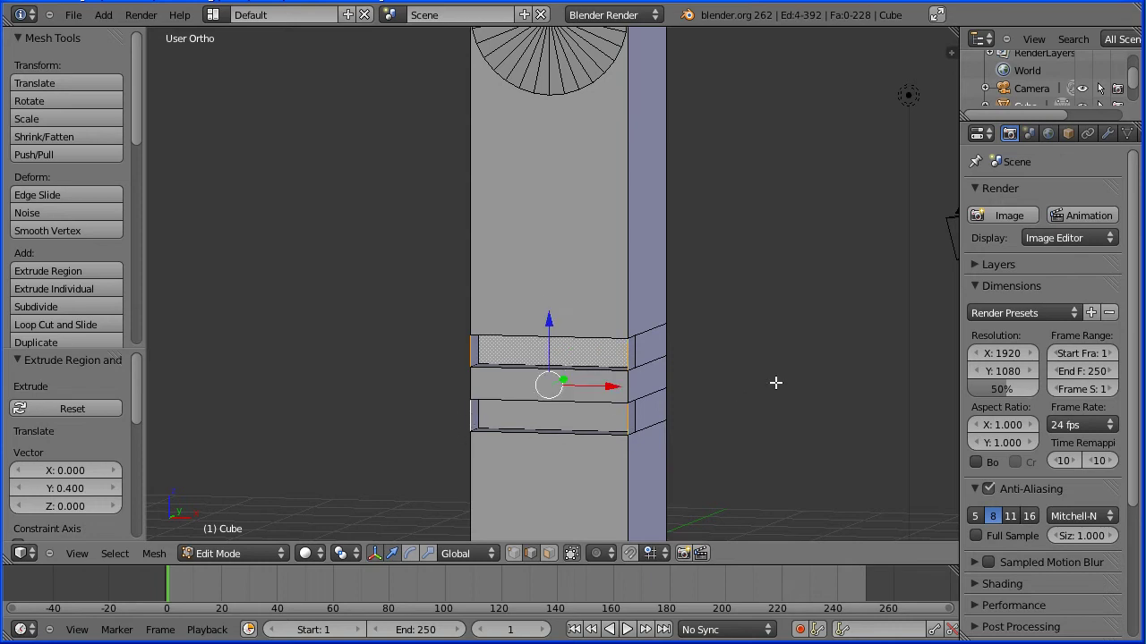
key(x)
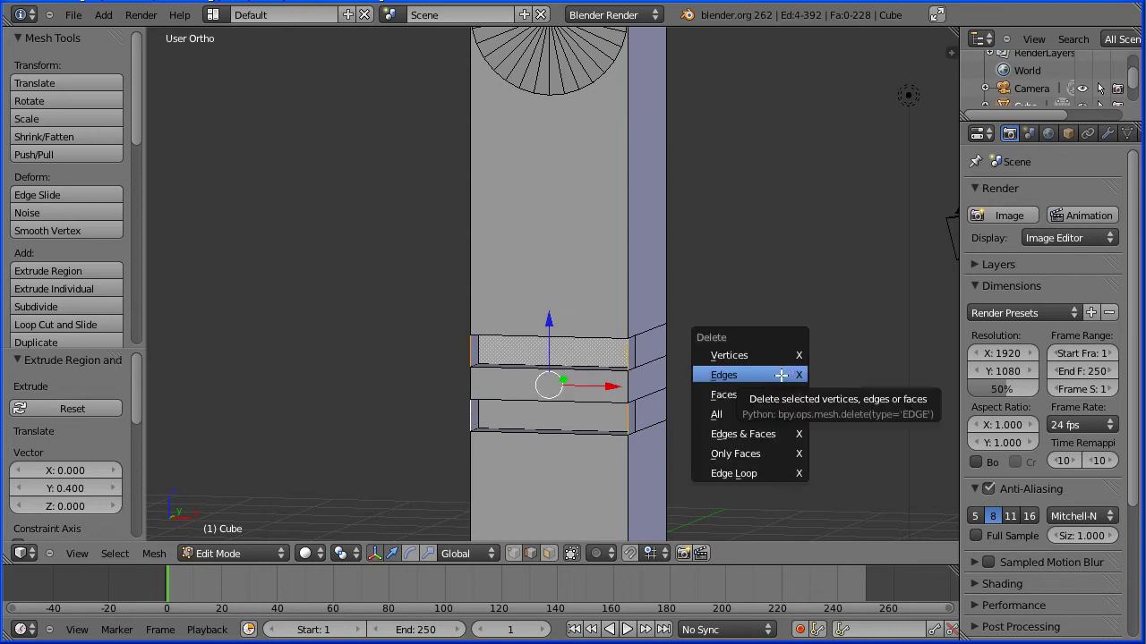
click(780, 374)
- Fill the open +X side of the upper groove with a face built from its four corner vertices
scroll(767, 386, up, 2)
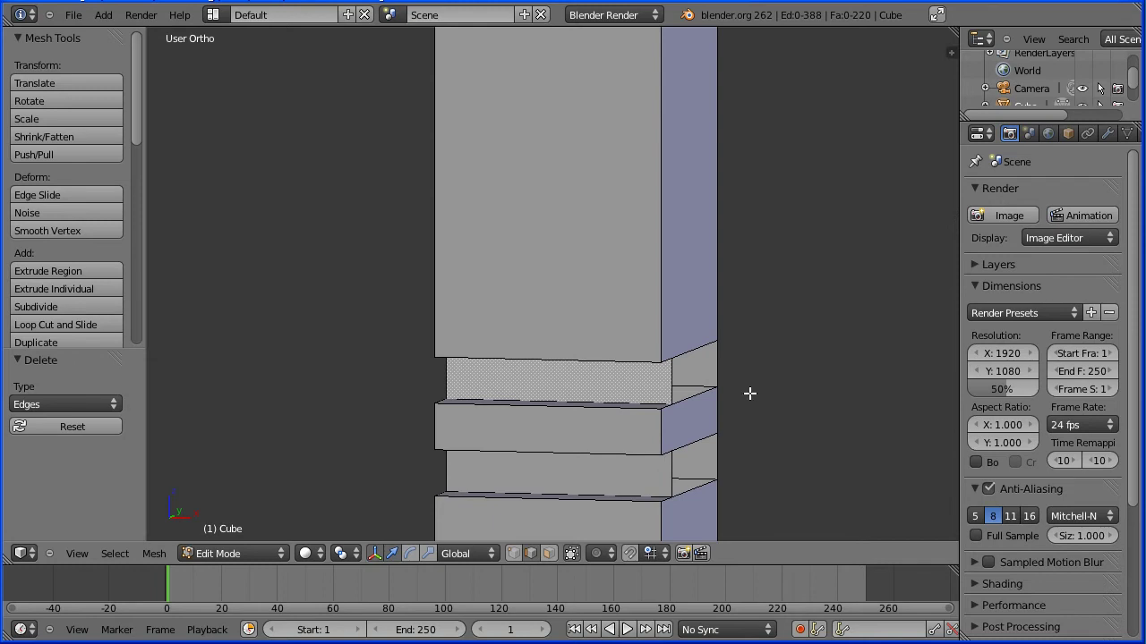
click(513, 552)
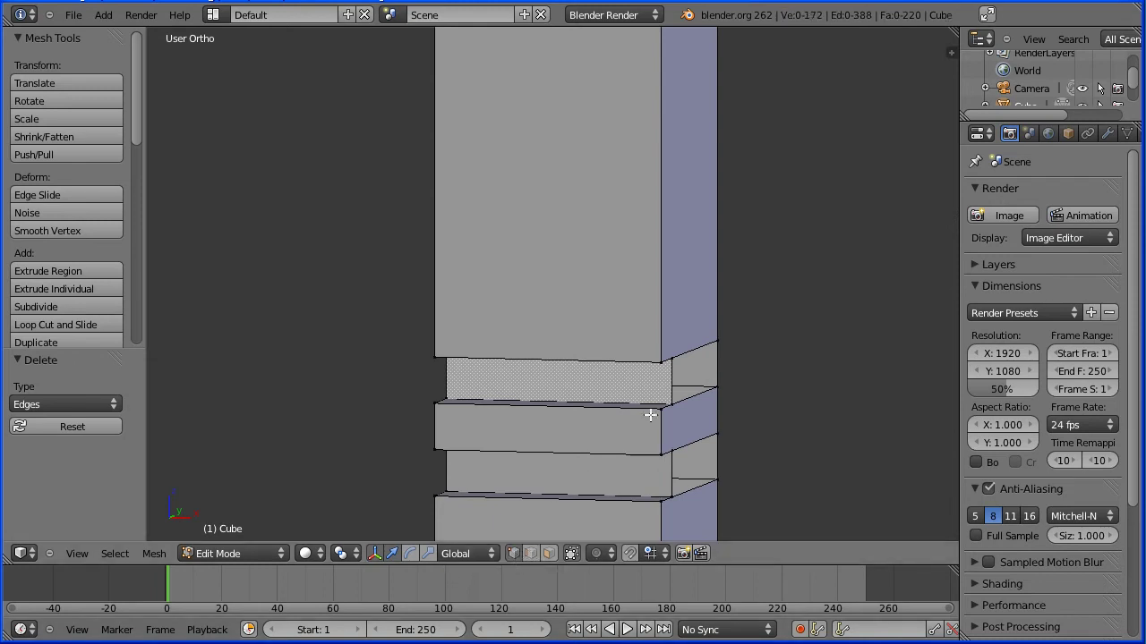
right_click(675, 359)
shift+right_click(719, 340)
shift+right_click(718, 386)
shift+right_click(677, 402)
key(f)
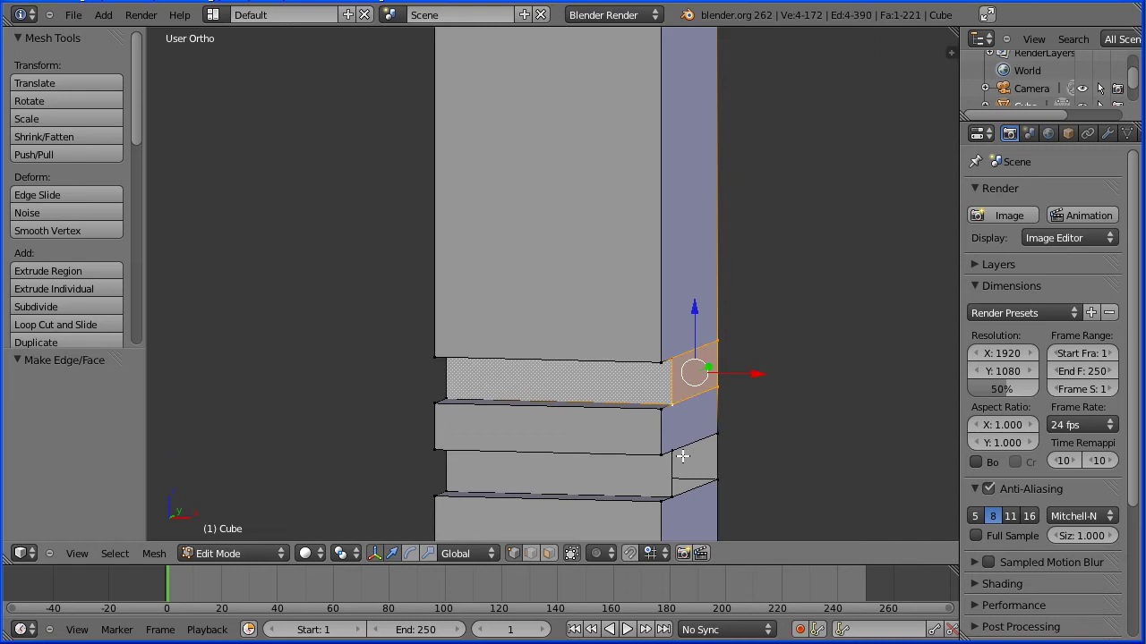
- Fill the open +X side of the lower groove with a face between its four corner vertices
right_click(671, 452)
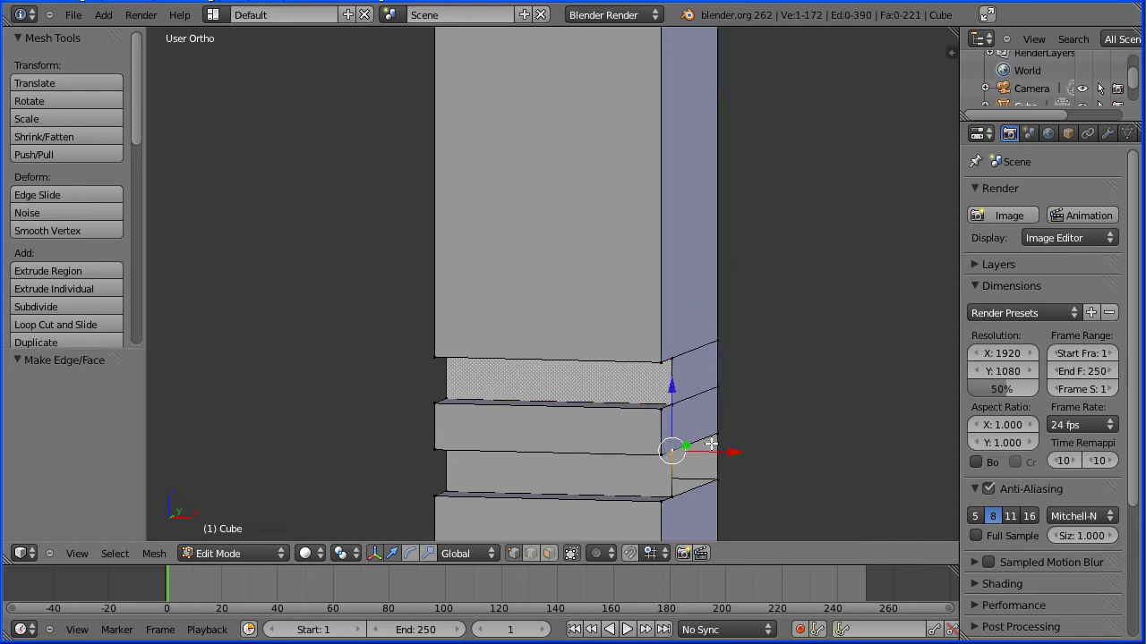
shift+right_click(722, 432)
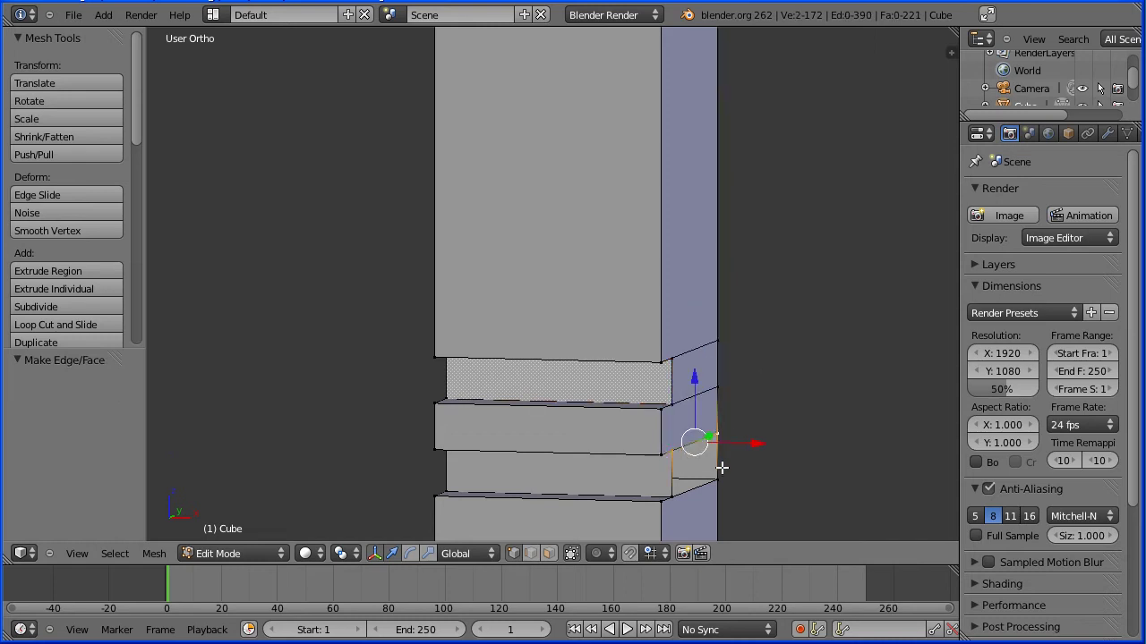
shift+right_click(721, 480)
shift+right_click(670, 498)
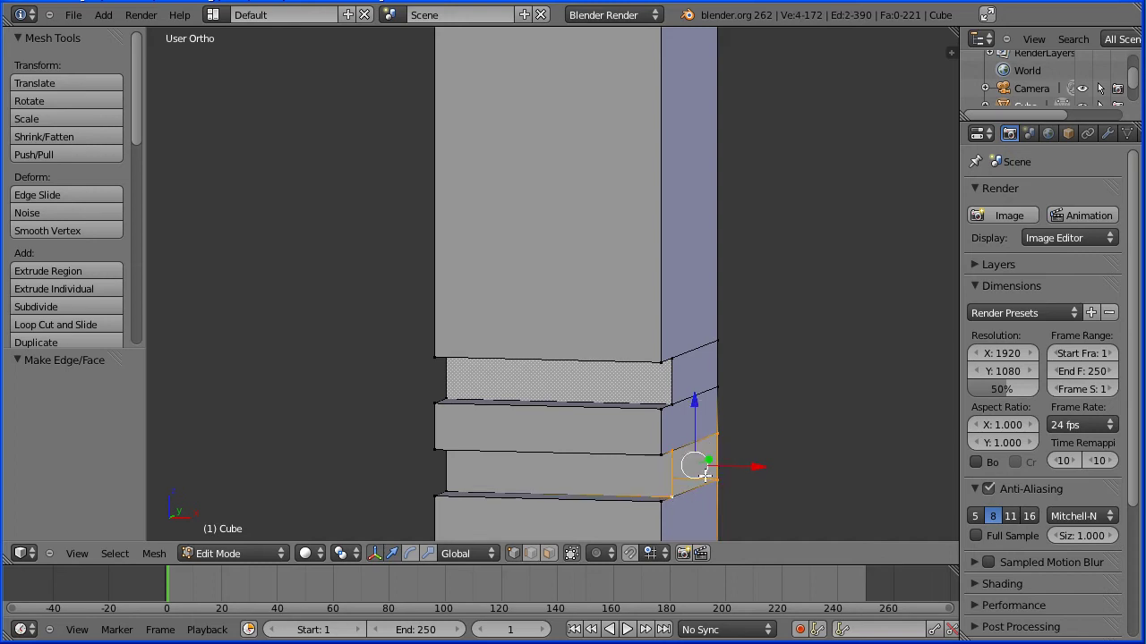
- Fill the open -X side of the upper groove with a face between its four corner vertices
middle_drag(361, 412, 473, 411)
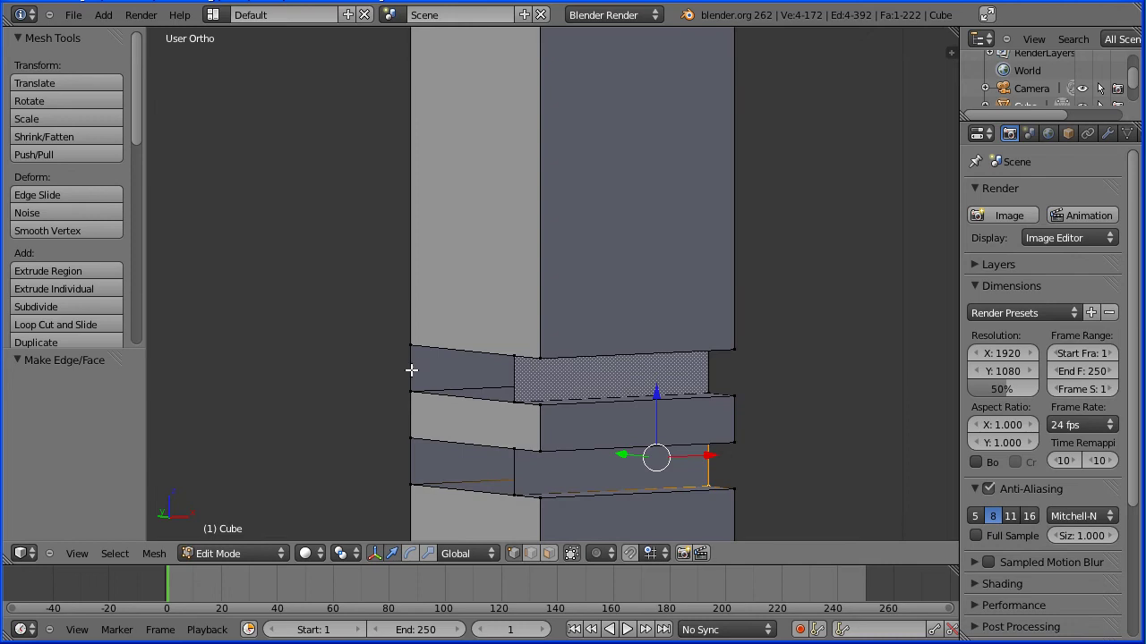
right_click(414, 343)
shift+right_click(514, 357)
shift+right_click(512, 400)
shift+right_click(413, 396)
key(f)
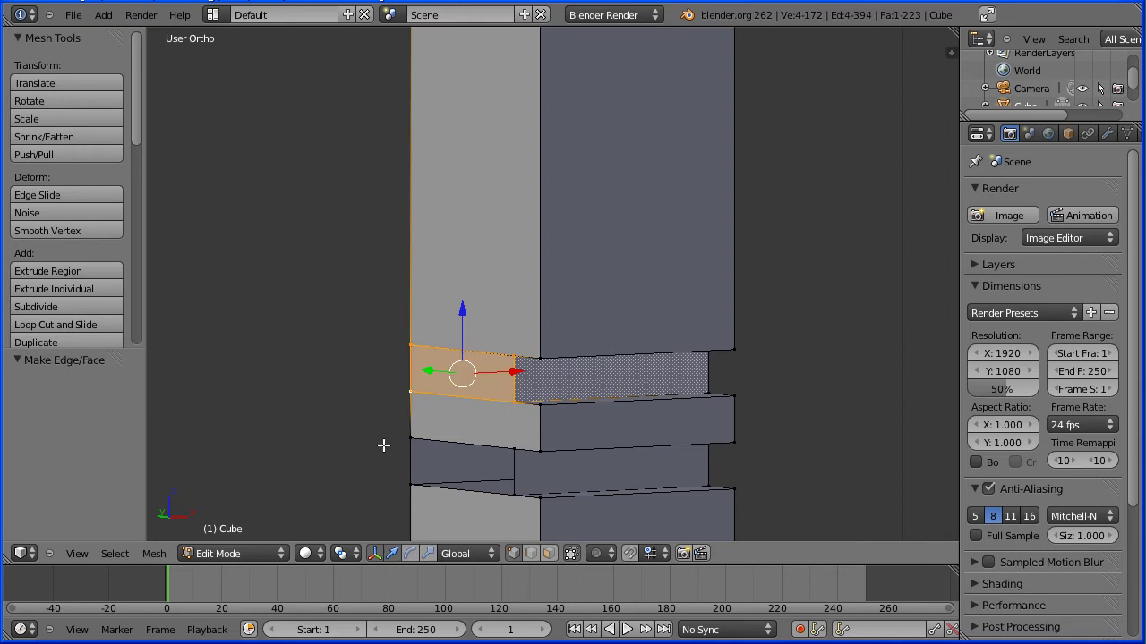
- Fill the open -X side of the lower groove with a face between its four corner vertices
right_click(409, 438)
shift+right_click(514, 449)
shift+right_click(513, 495)
shift+right_click(410, 486)
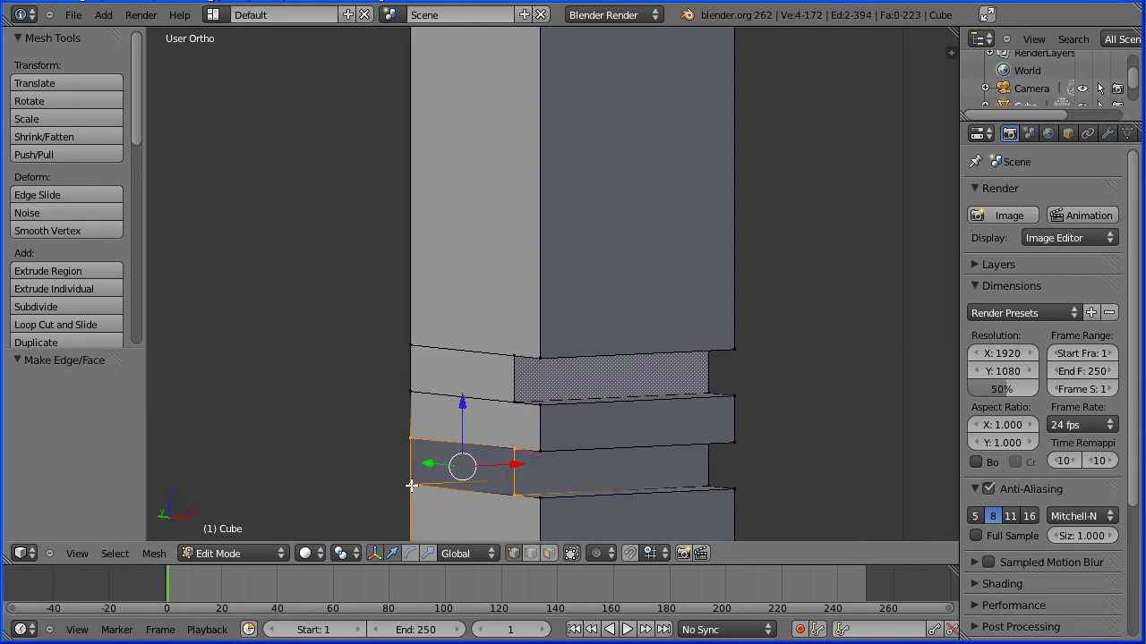
key(f)
key(Tab)
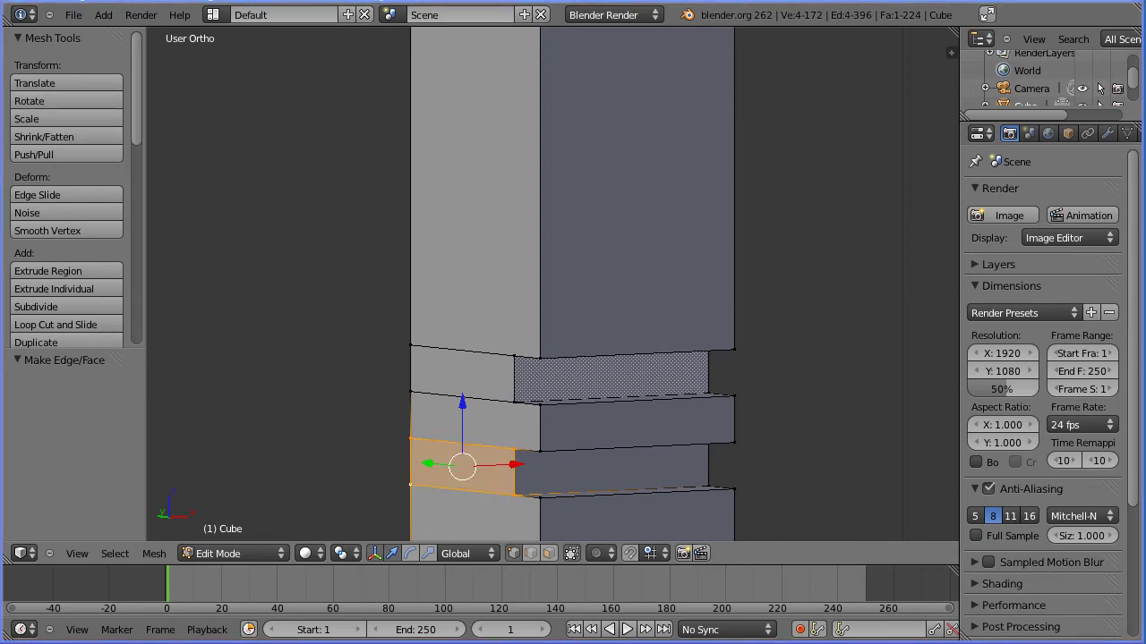
key(Tab)
- Switch to quad view and change the camera view to a bottom view showing the duplicate finger's underside
scroll(348, 296, down, 5)
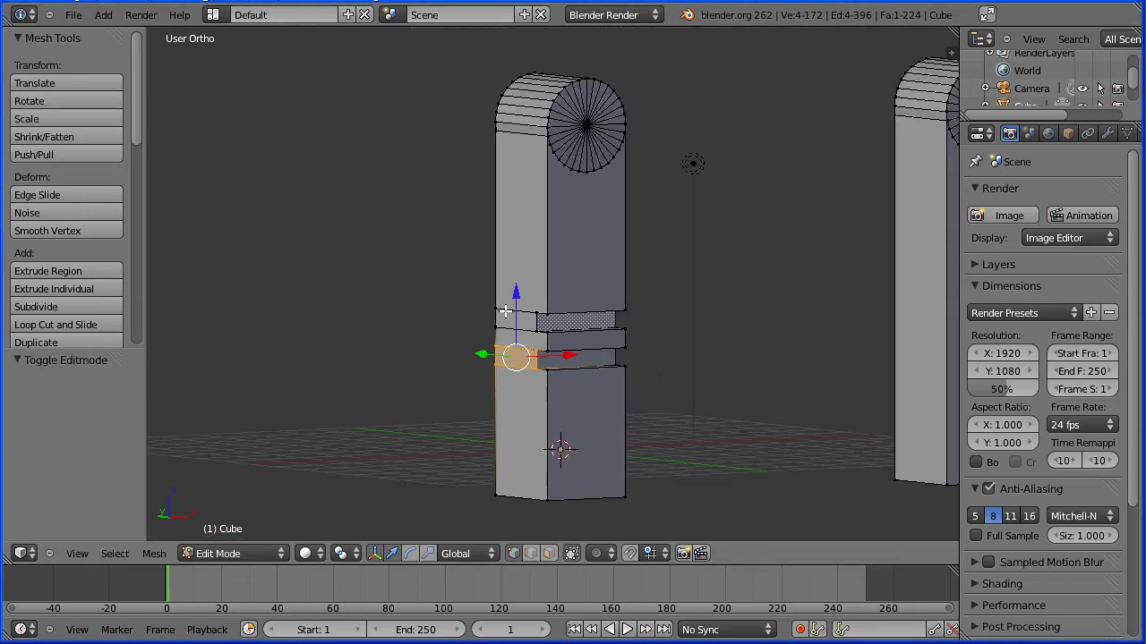
shift+middle_drag(453, 335, 343, 341)
click(79, 555)
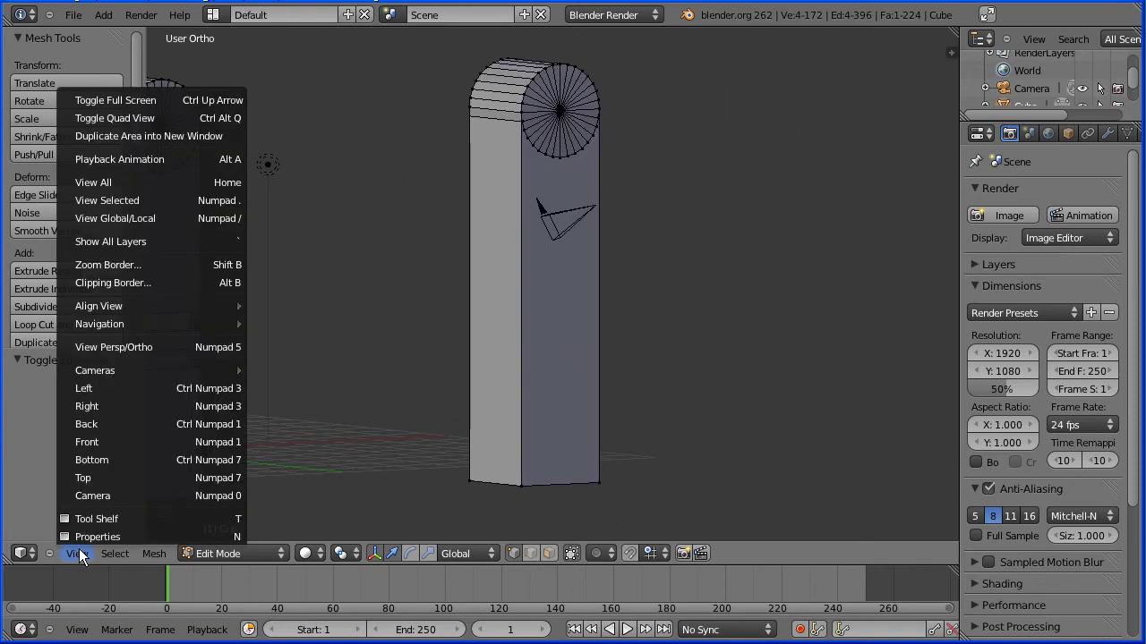
click(165, 118)
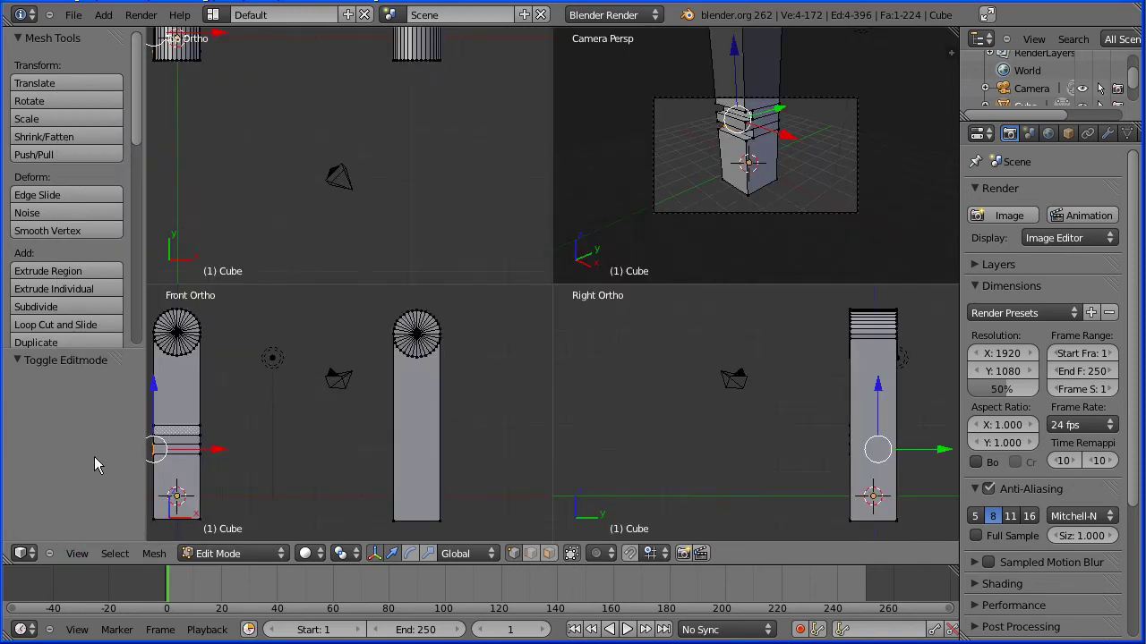
click(77, 553)
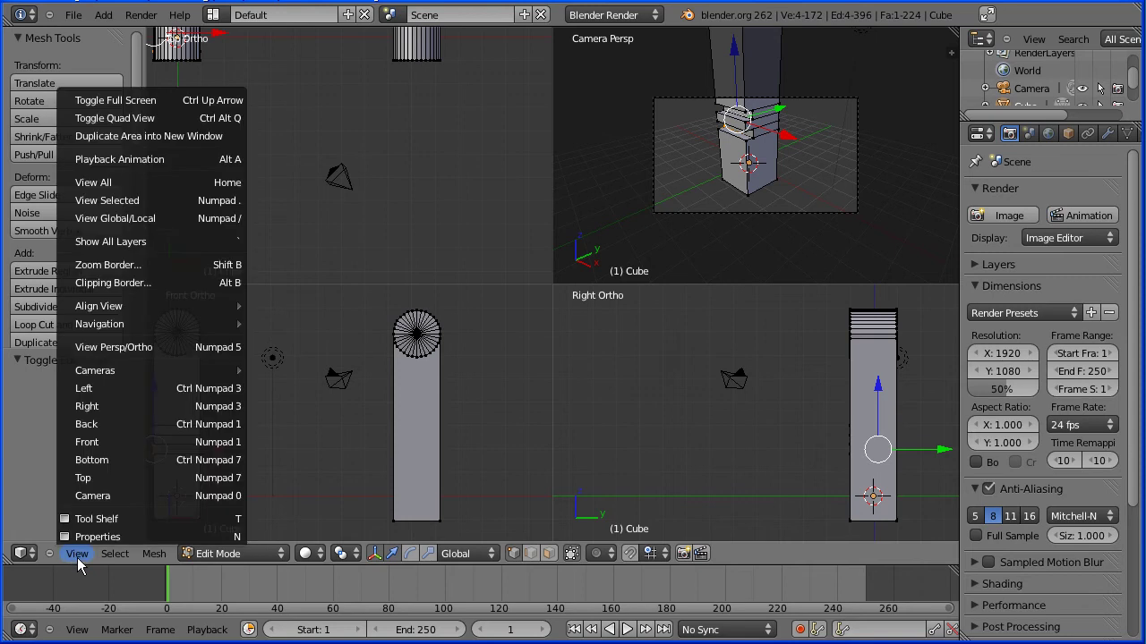
click(91, 460)
shift+middle_drag(876, 245, 812, 146)
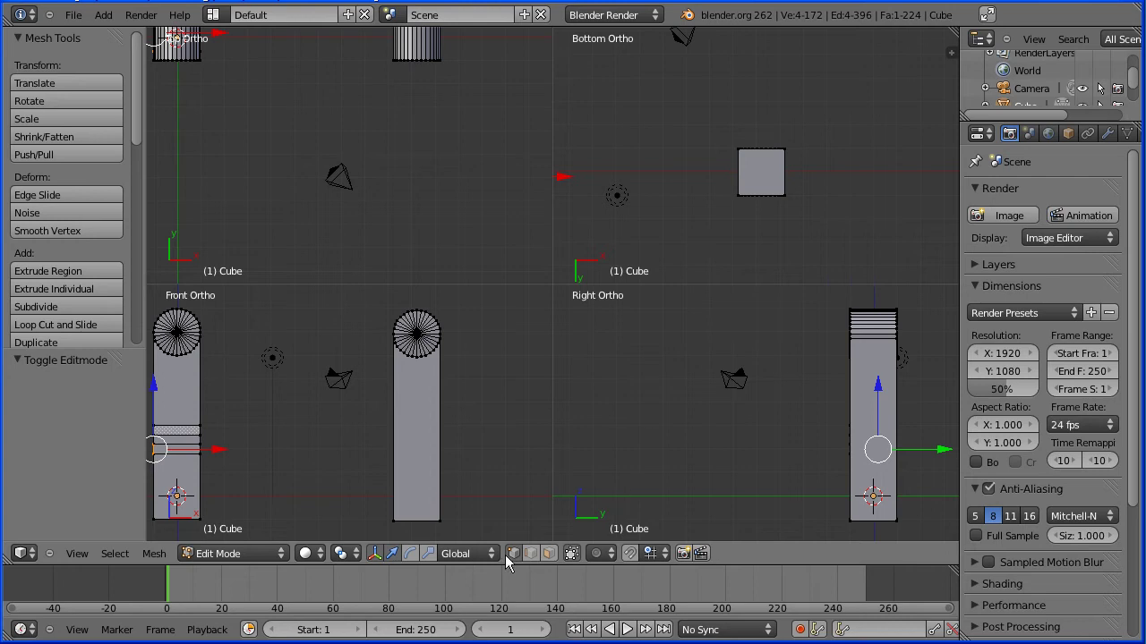
- Select the bottom face of the duplicate finger and move it 6 units up along Z
click(549, 554)
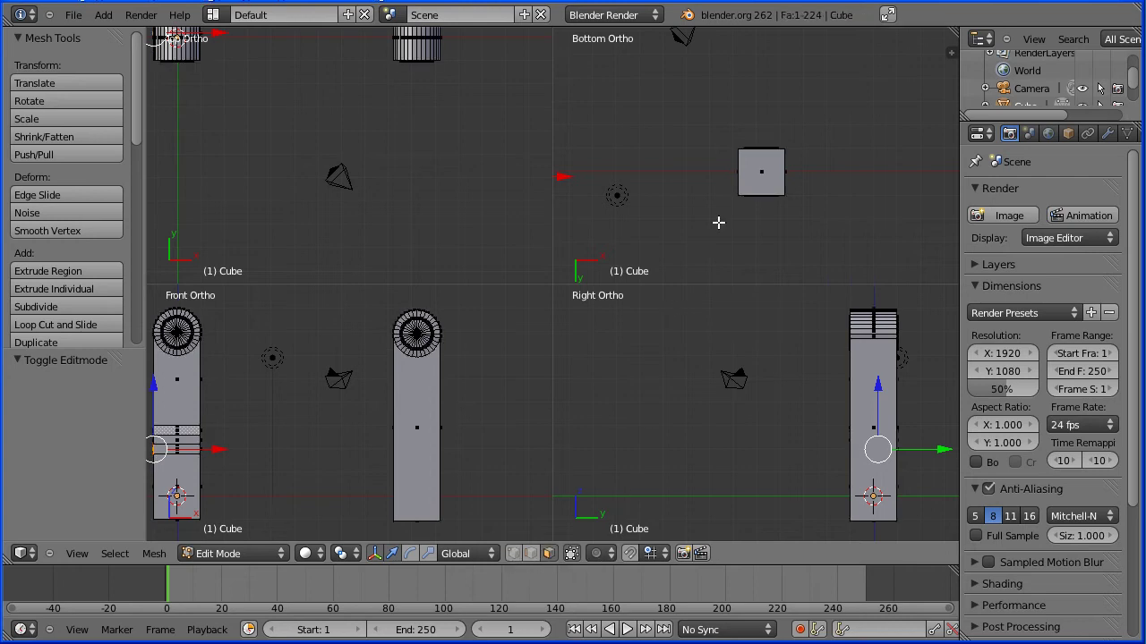
right_click(752, 191)
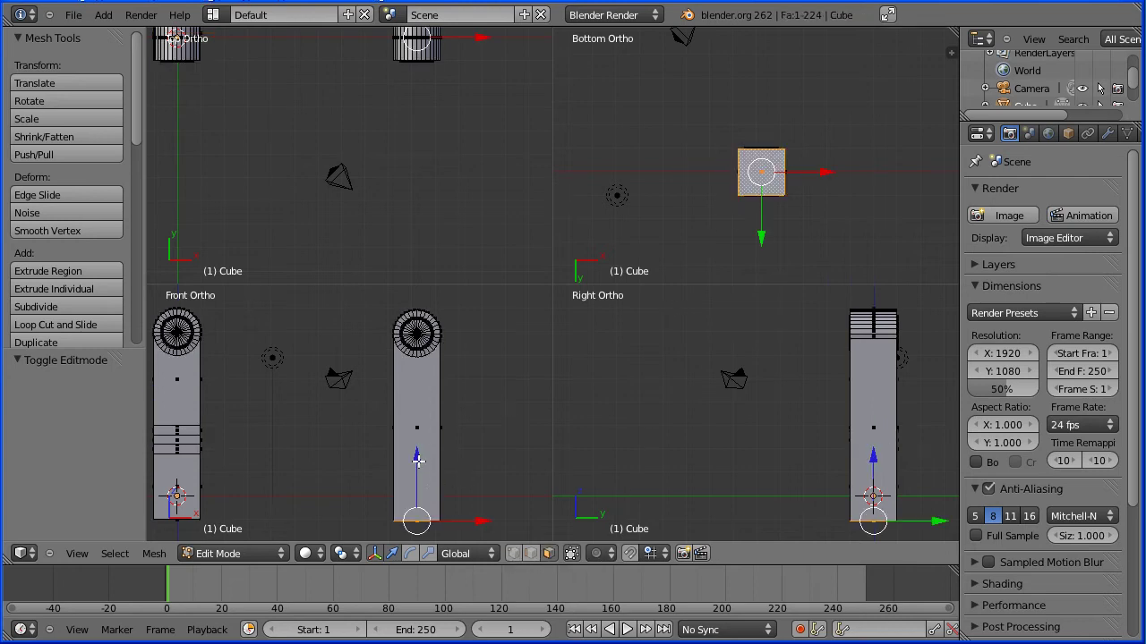
drag(417, 459, 417, 384)
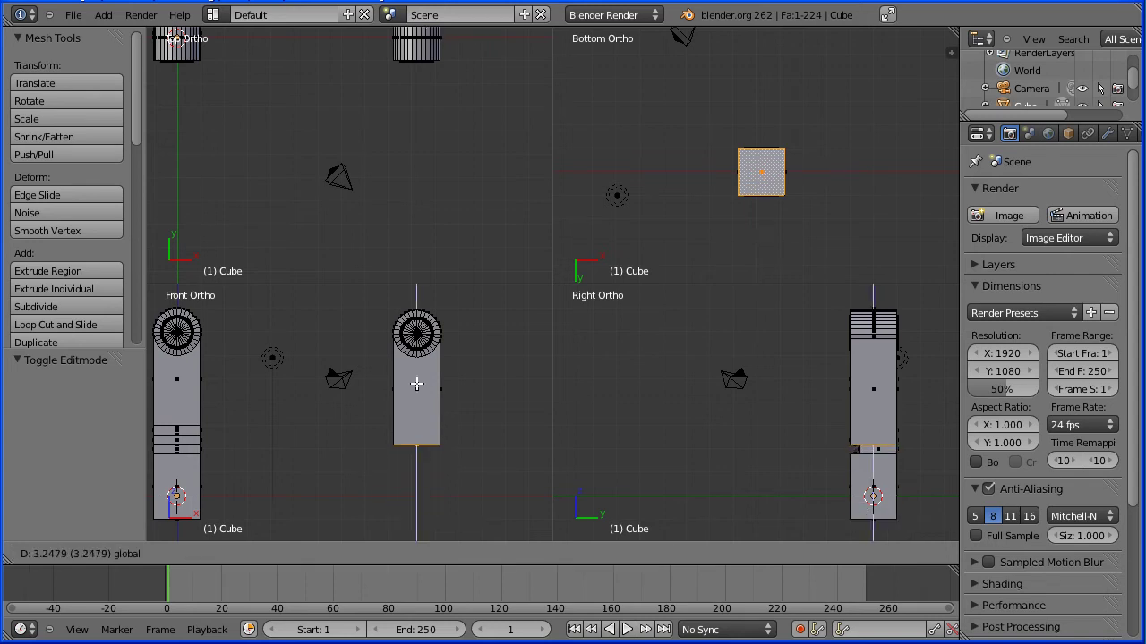
text(6)
key(Return)
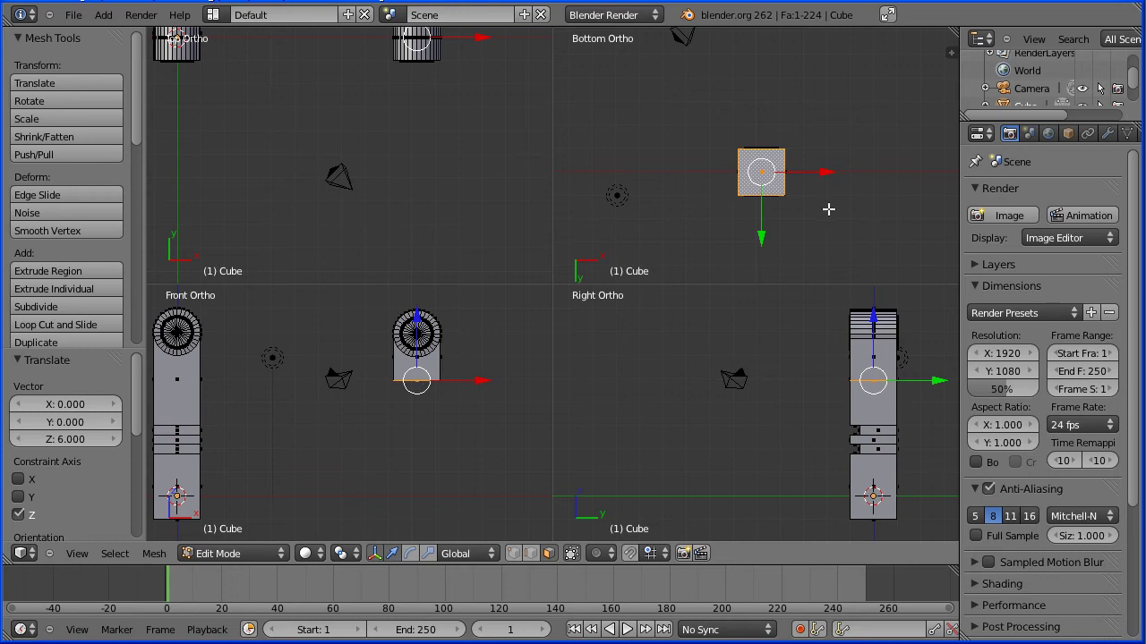
- Scale the bottom face of the duplicate finger uniformly to 0.6 to taper the shortened segment
key(s)
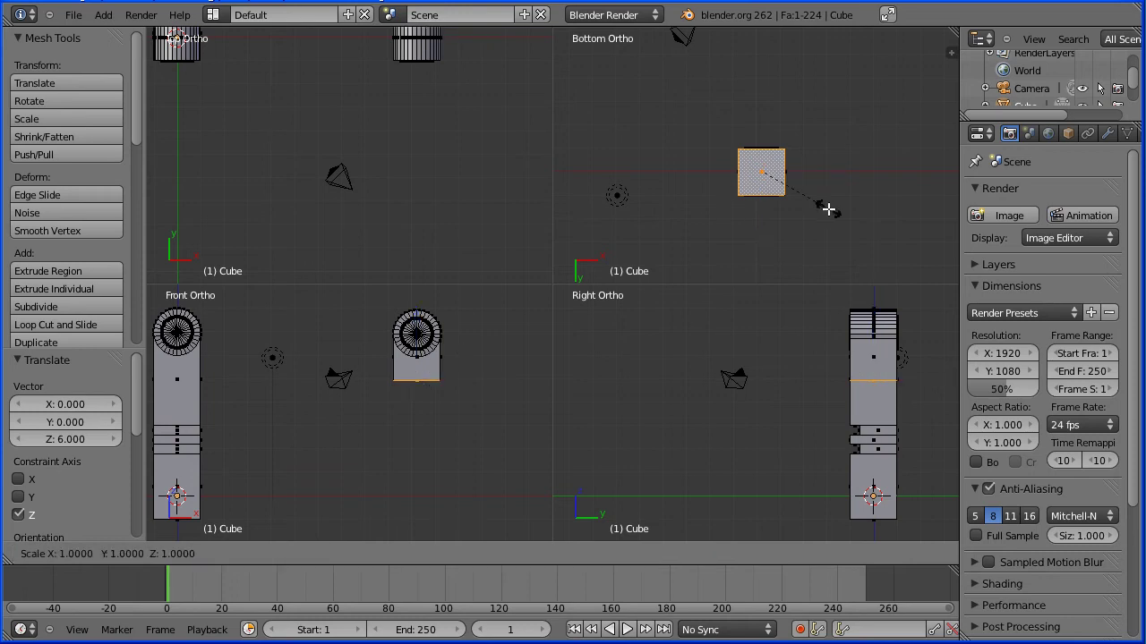
text(0.6)
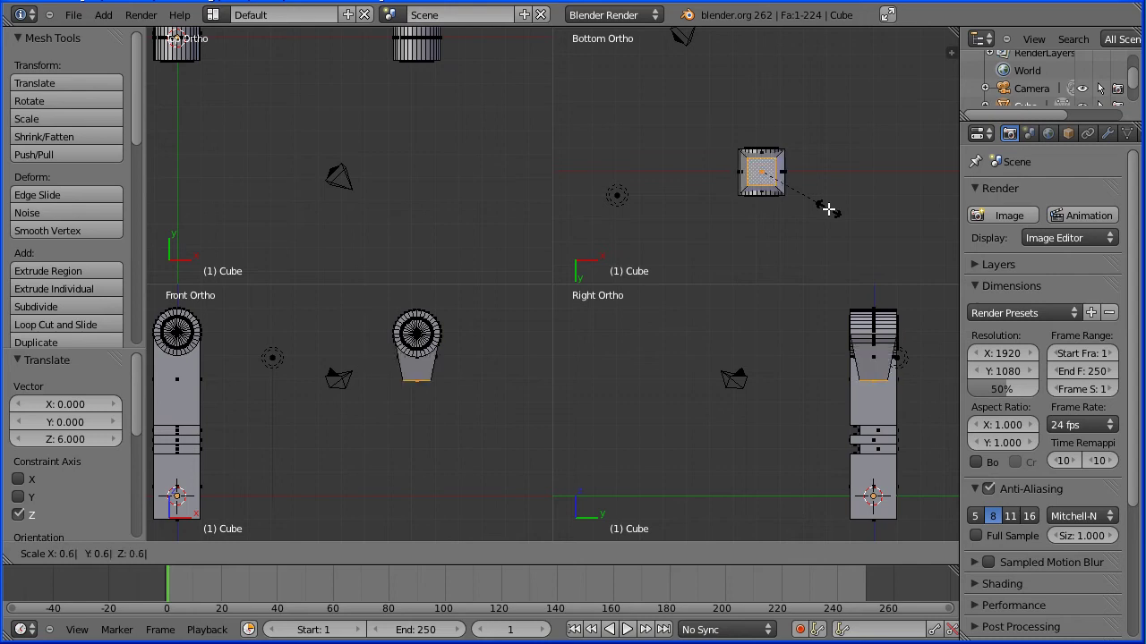
key(Return)
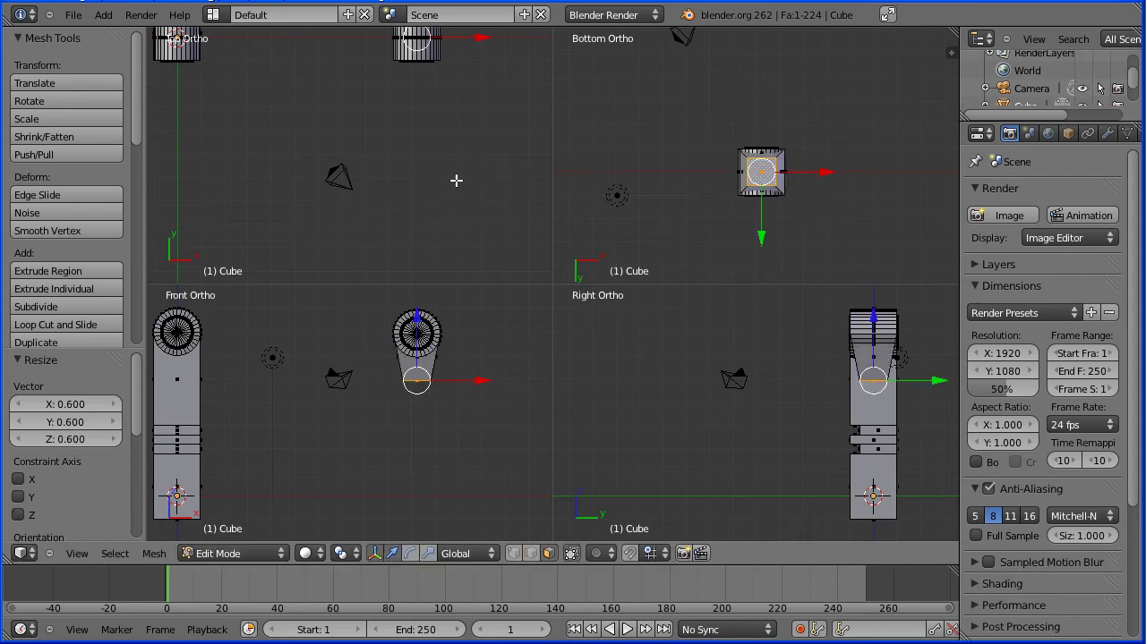
- Allow selection through the mesh, box-select the entire duplicate segment and scale it to 0.3 along Y
shift+middle_drag(450, 146, 439, 237)
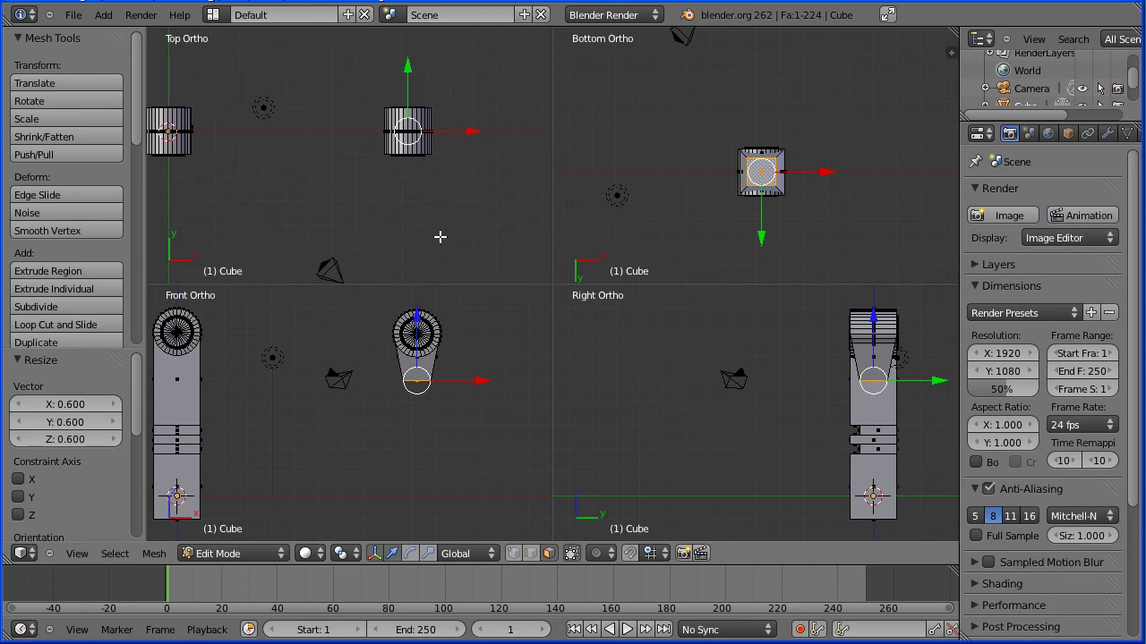
click(571, 553)
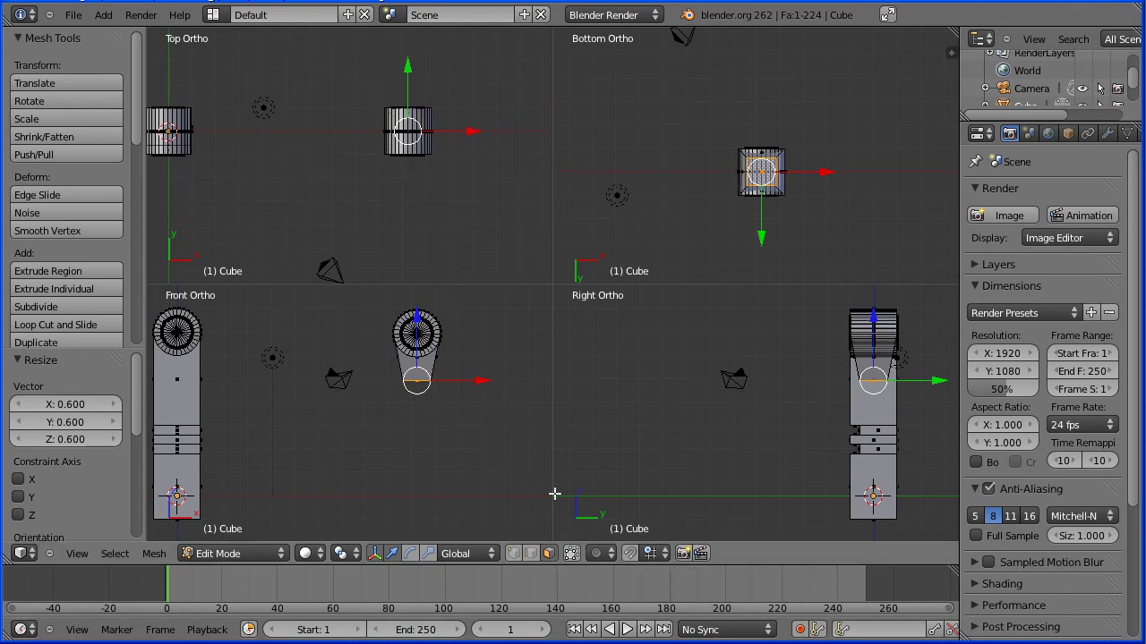
key(b)
drag(358, 78, 453, 194)
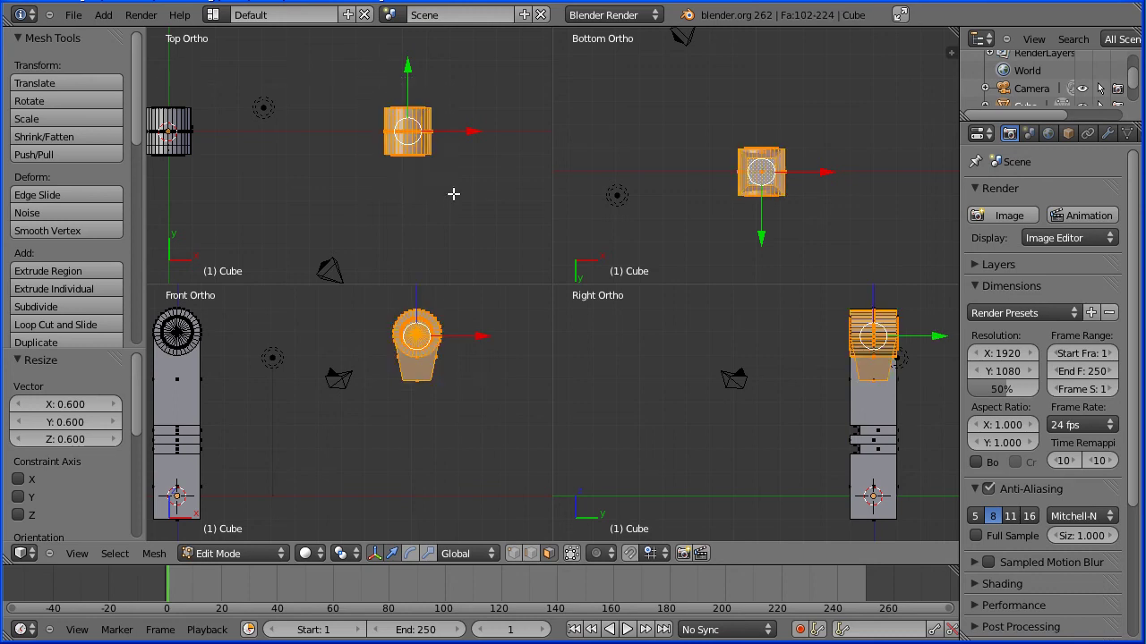
key(s)
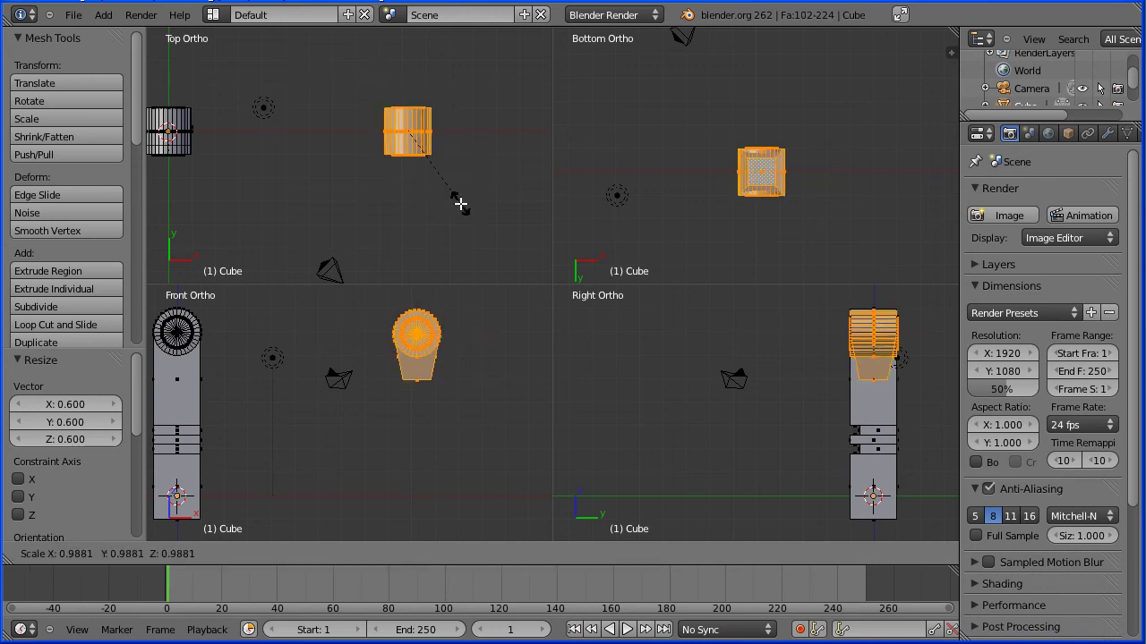
key(y)
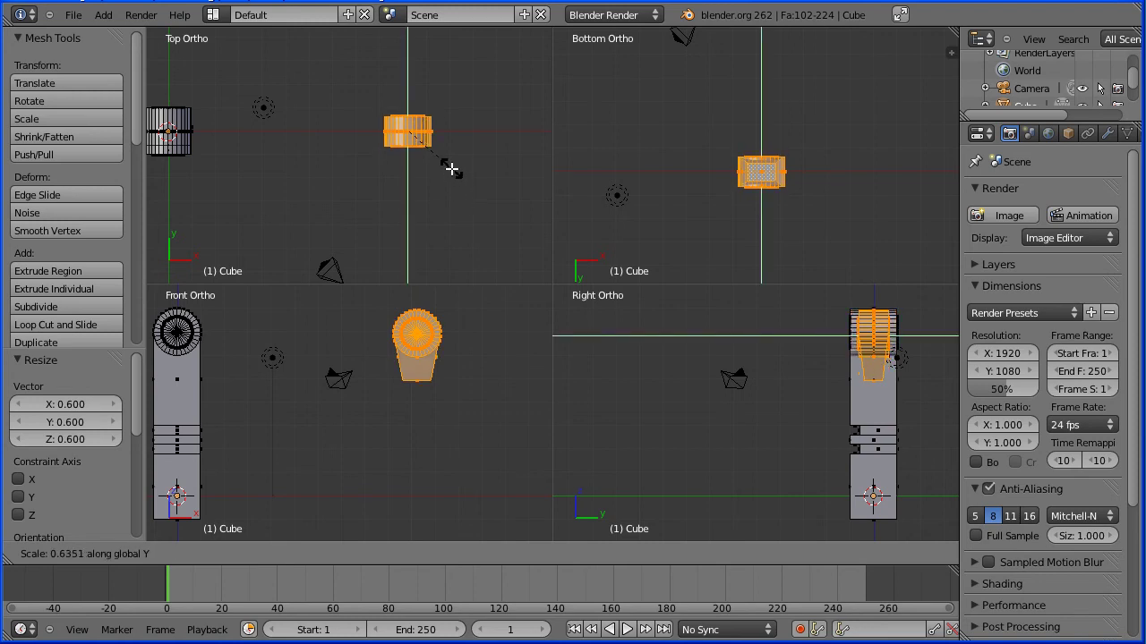
text(0.3)
key(Return)
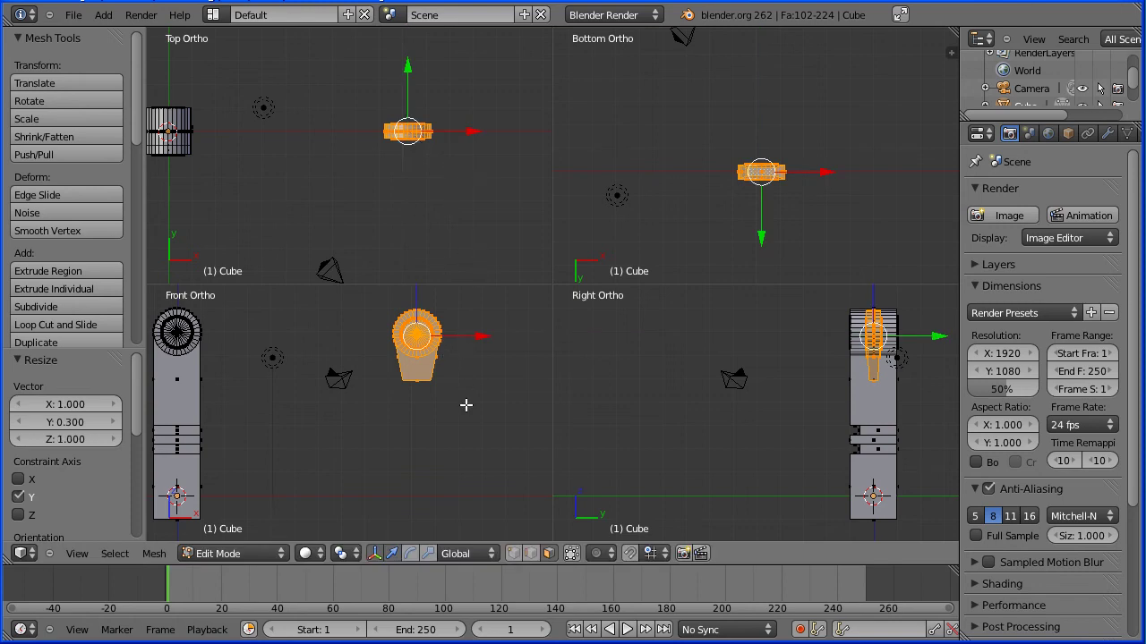
- Rotate the flattened duplicate segment 180 degrees in the front view and scale it uniformly to 0.7
key(r)
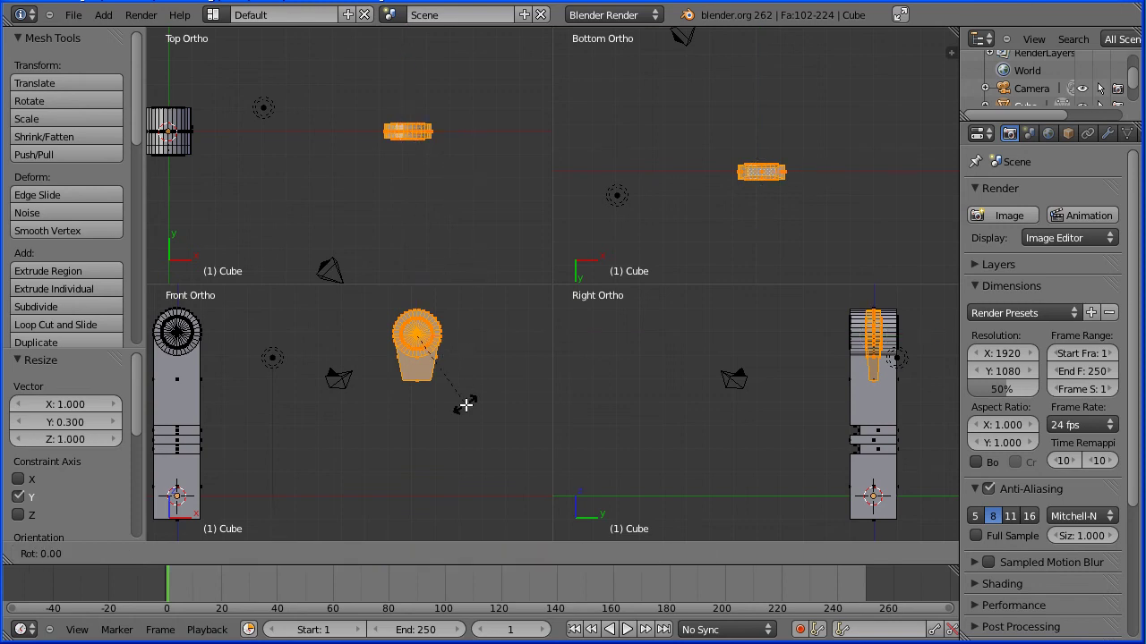
text(180)
key(Return)
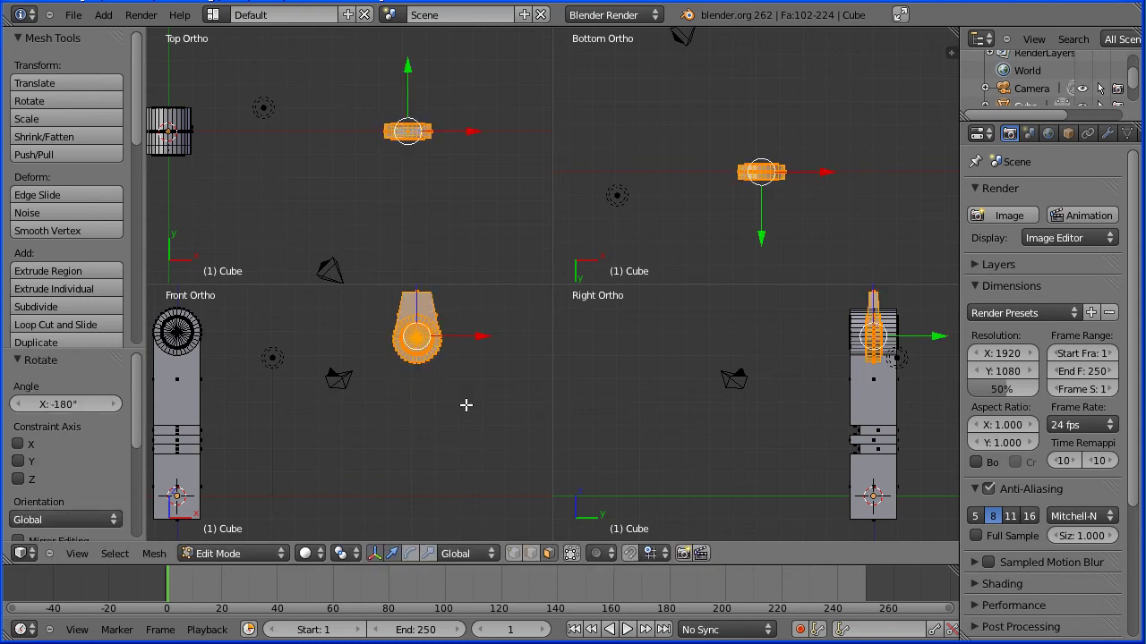
key(s)
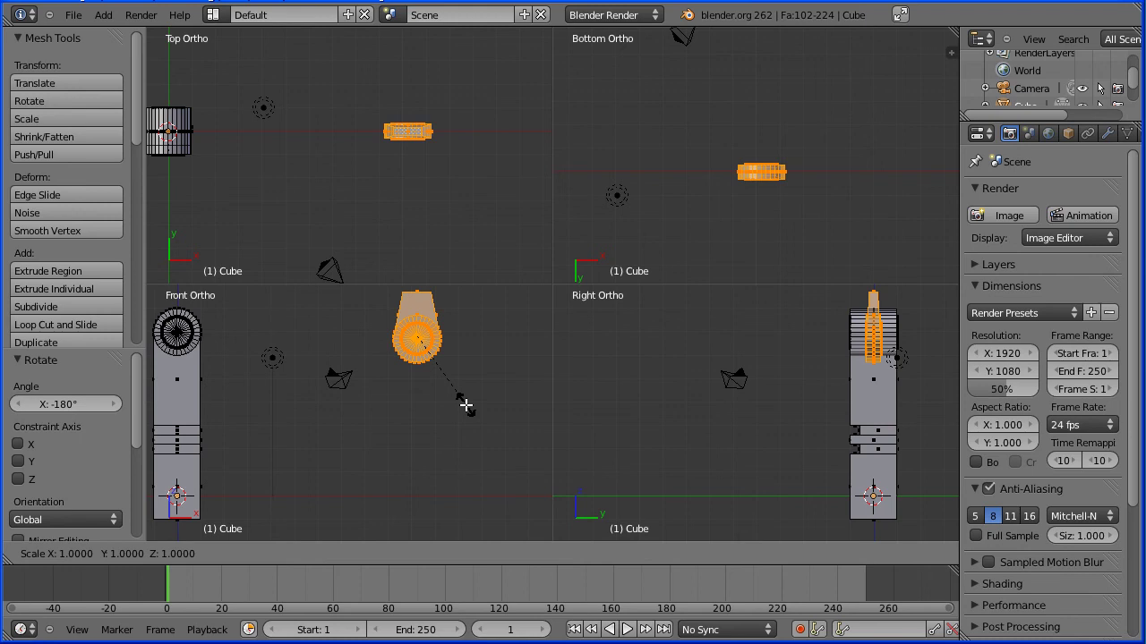
text(0.)
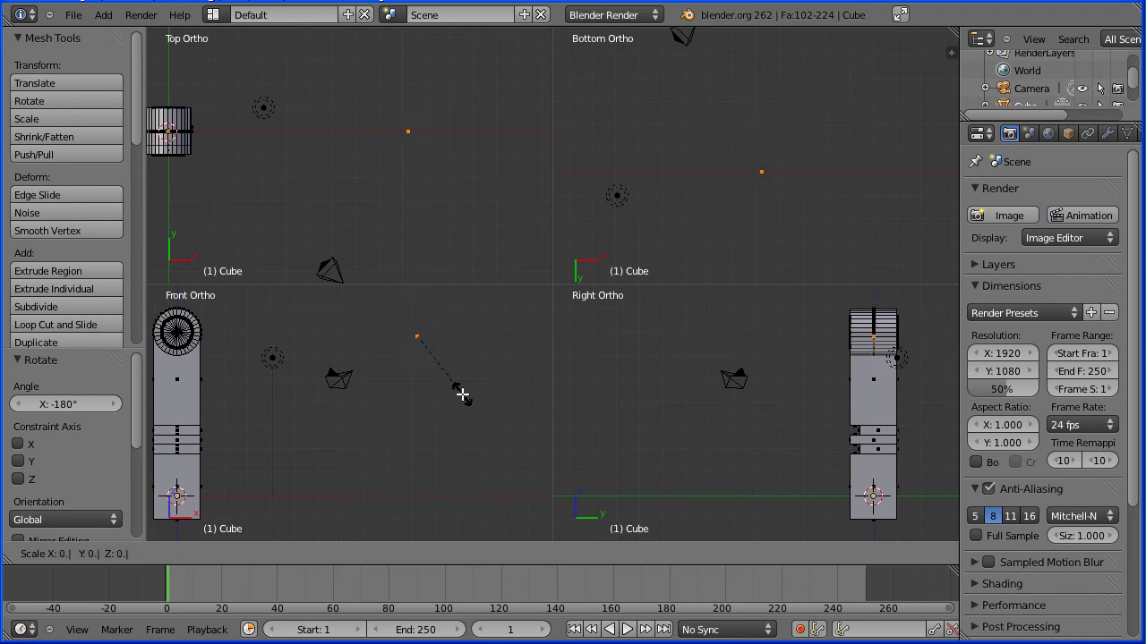
text(7)
key(Return)
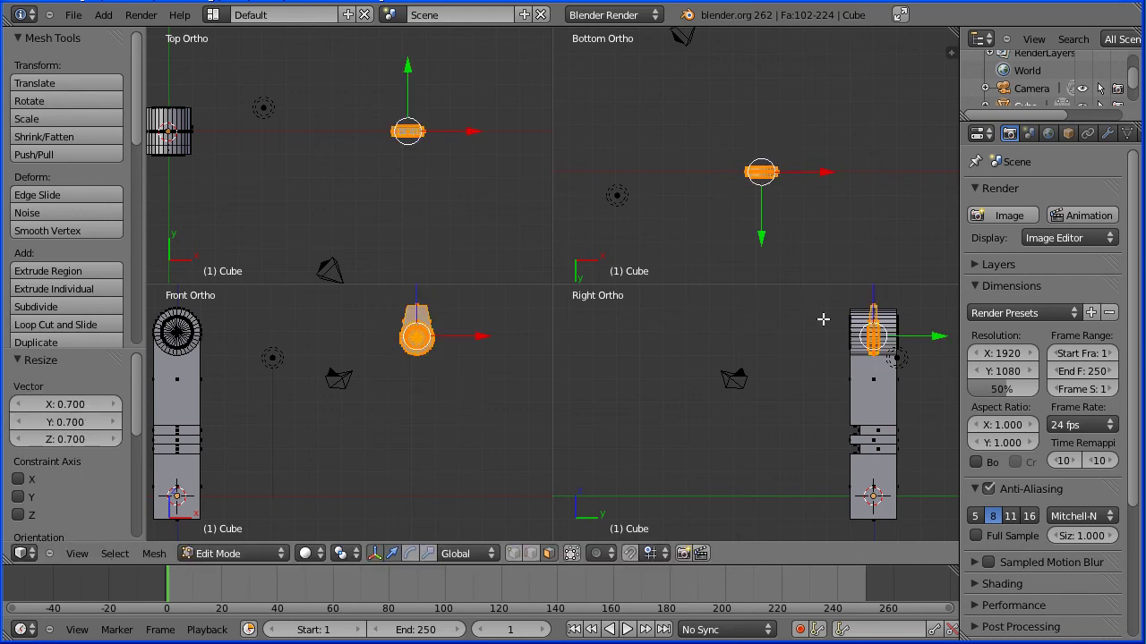
- Move the small segment about -0.917 along Y and -10.24 along X, raising it slightly to center it on the original finger's round joint
drag(938, 336, 916, 340)
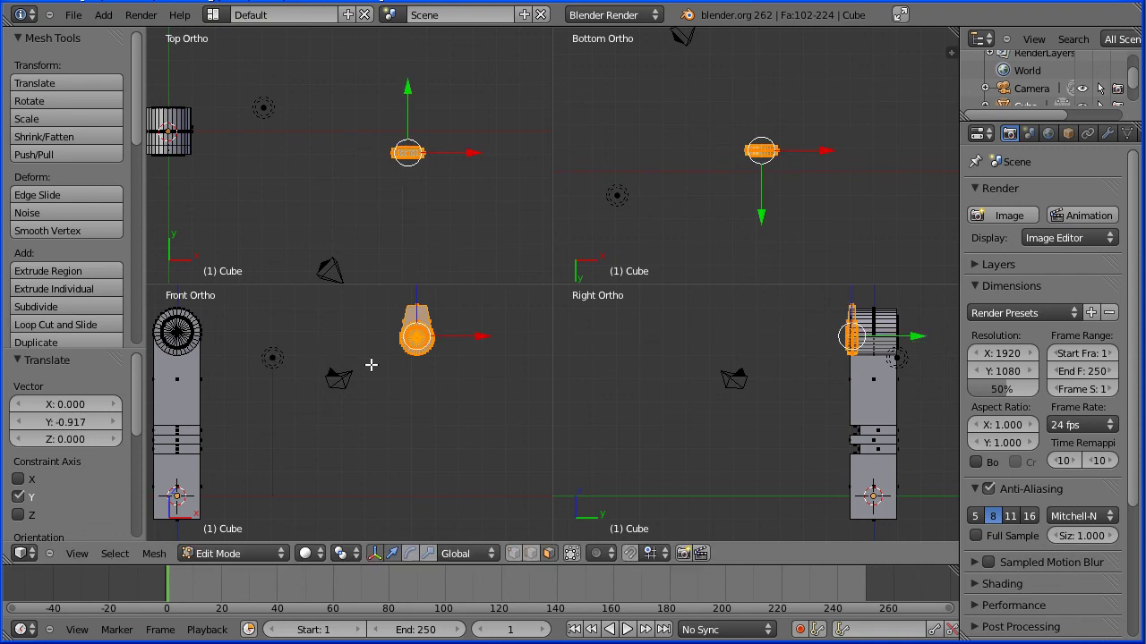
drag(483, 336, 242, 336)
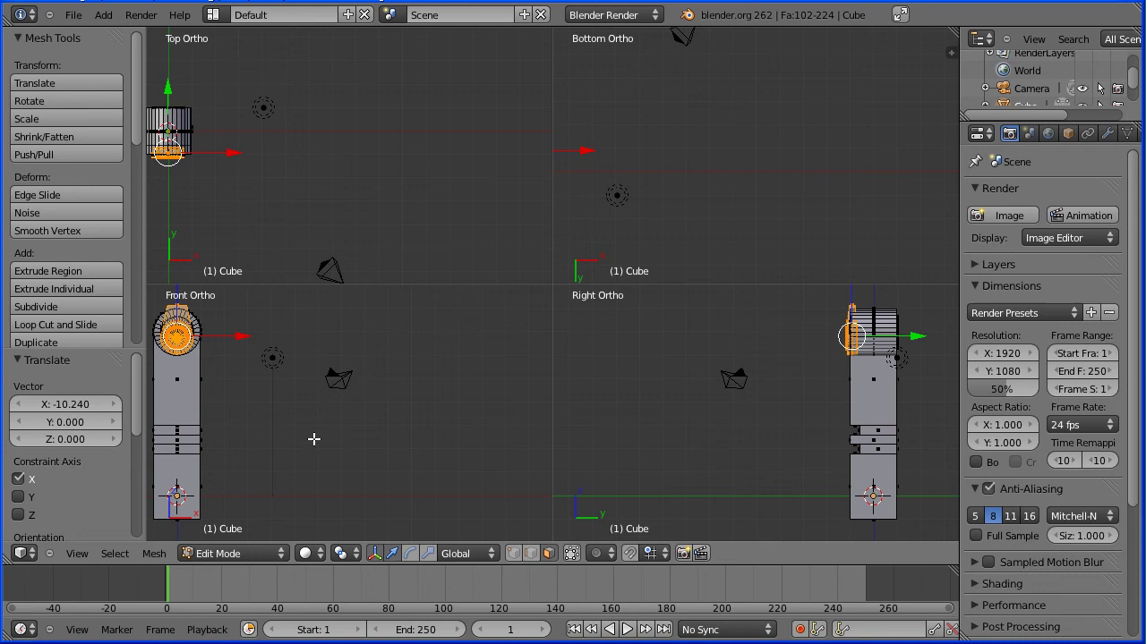
shift+middle_drag(276, 402, 416, 451)
scroll(416, 451, up, 3)
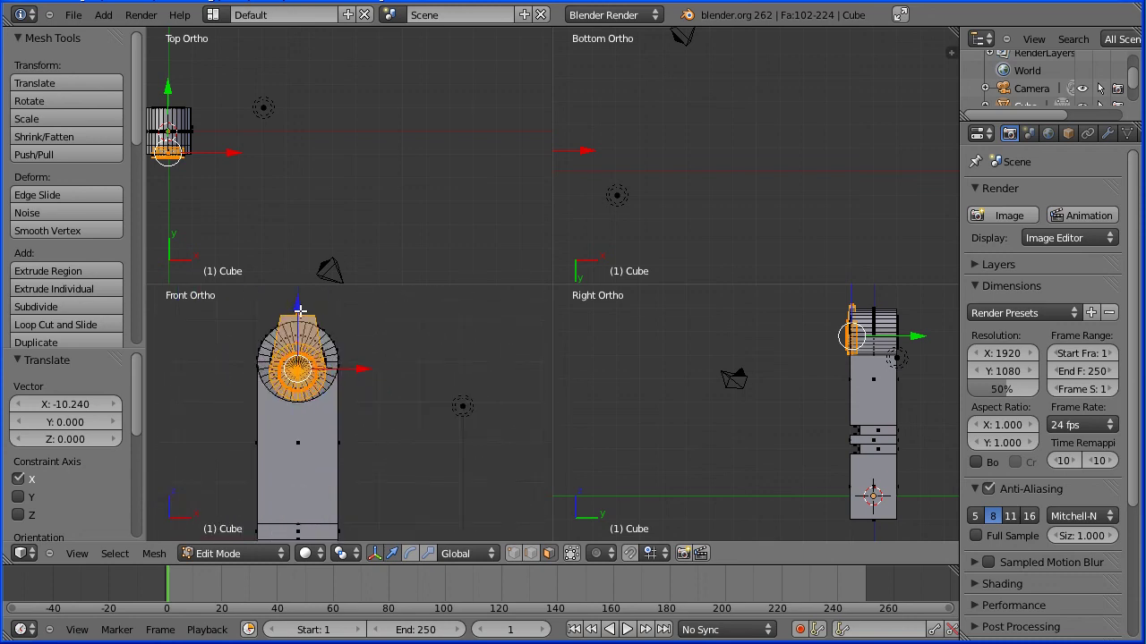
drag(296, 304, 296, 301)
key(Tab)
key(Tab)
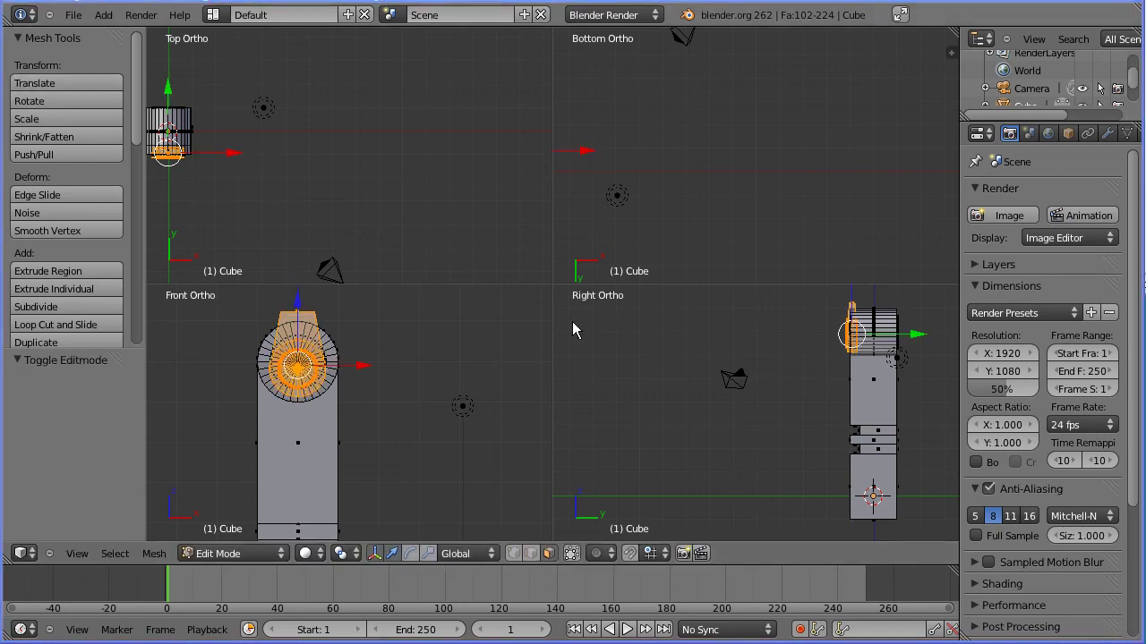